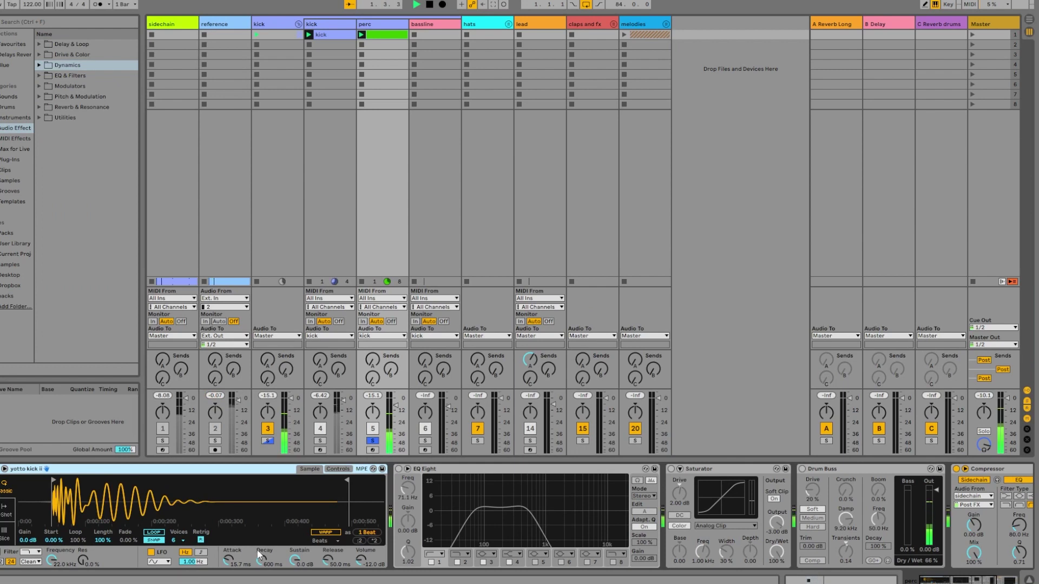
# Enable EQ Eight, Saturator and Drum Buss on the perc track, and collapse the kick group.
pyautogui.click(399, 469)
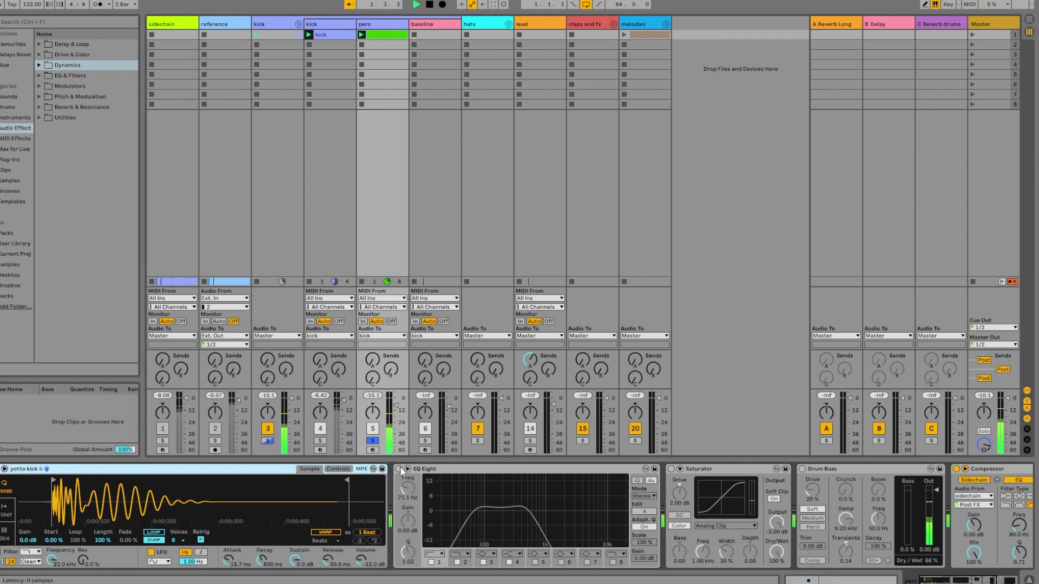
pyautogui.click(671, 468)
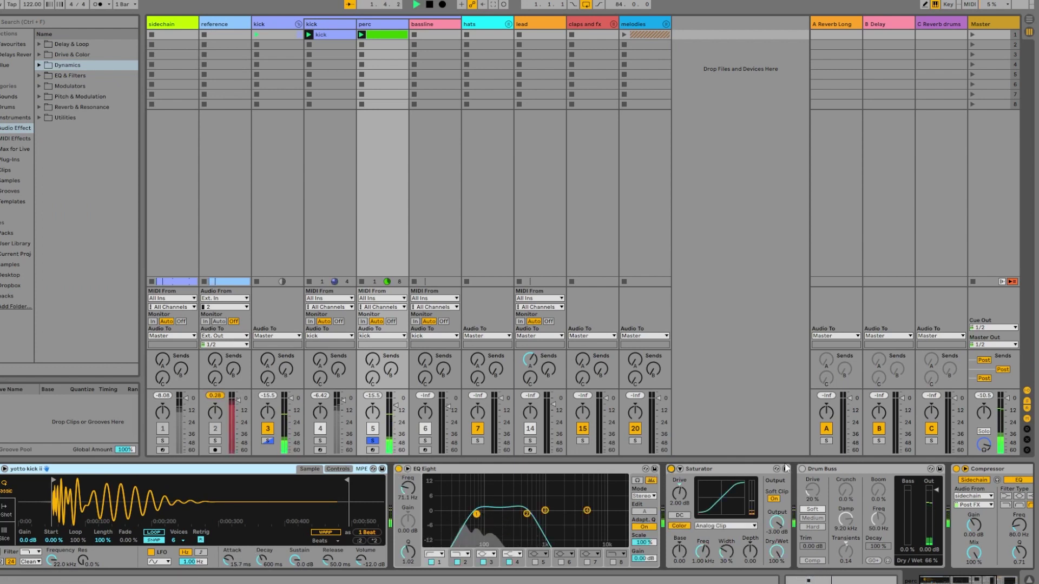
pyautogui.click(802, 469)
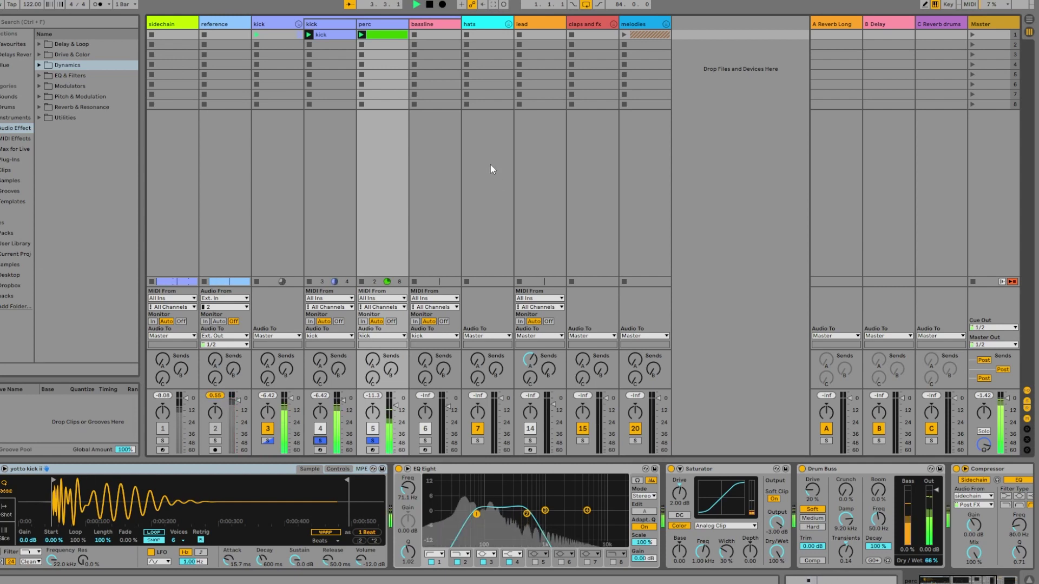
pyautogui.click(299, 24)
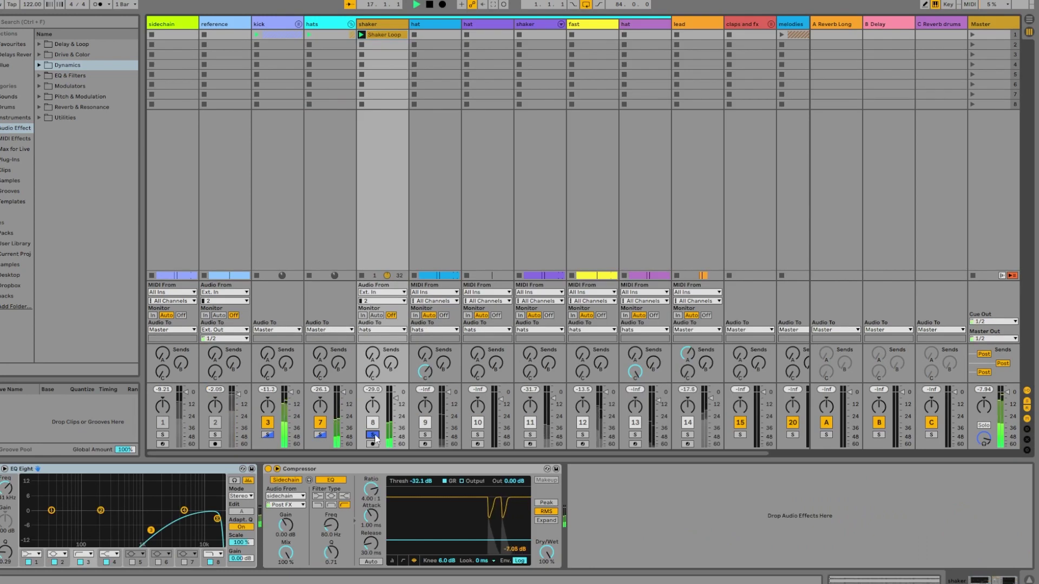
# Compare the shaker loop with its EQ Eight bypassed and re-enabled.
pyautogui.click(0, 469)
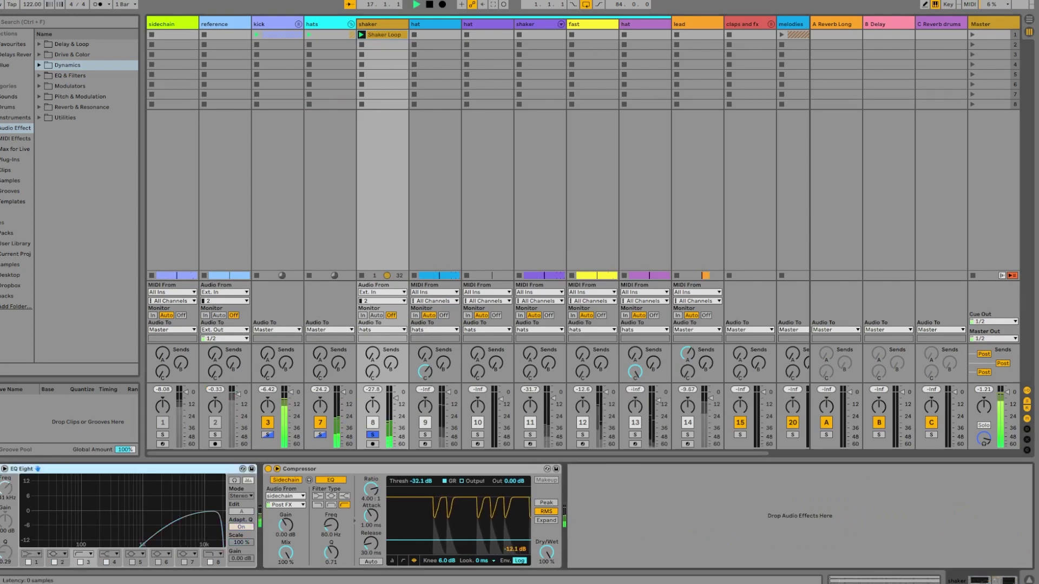
pyautogui.click(0, 469)
pyautogui.press('space')
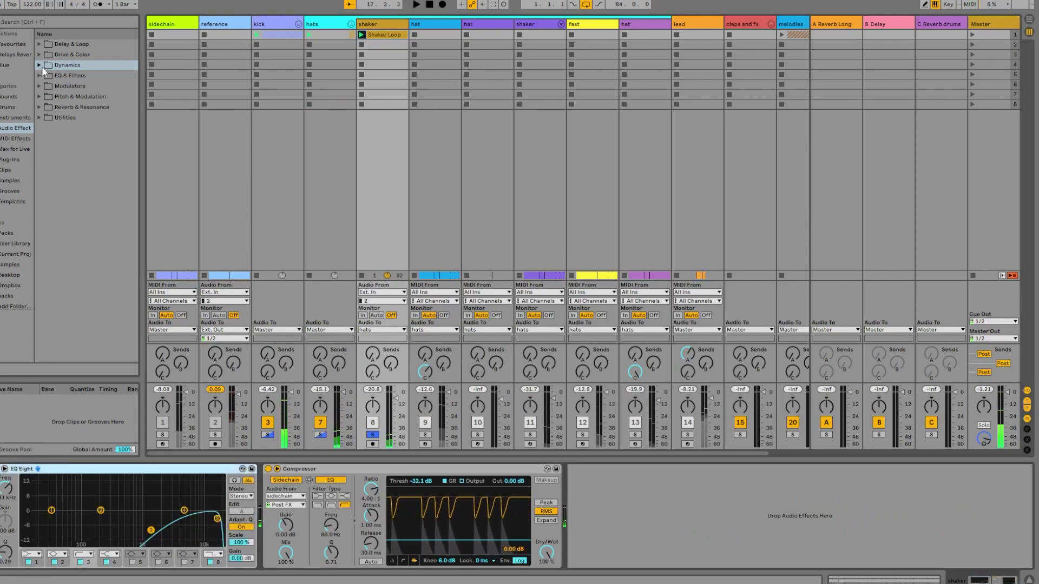
# Add Auto Pan between the shaker's EQ Eight and Compressor, with an amount of about 44% and a tempo-synced rate of 3/4.
pyautogui.click(41, 25)
pyautogui.write('autopan')
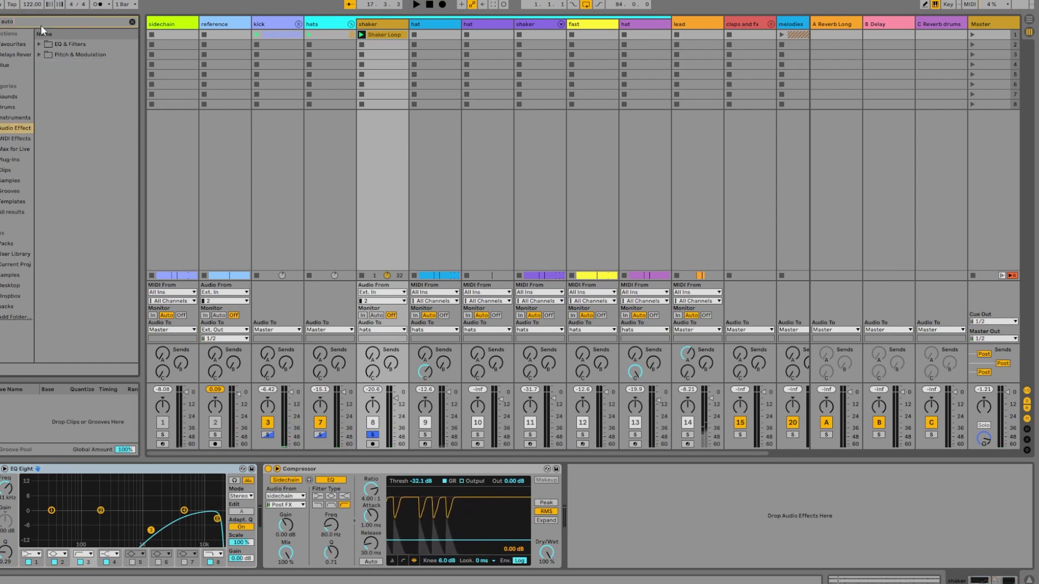
pyautogui.click(18, 119)
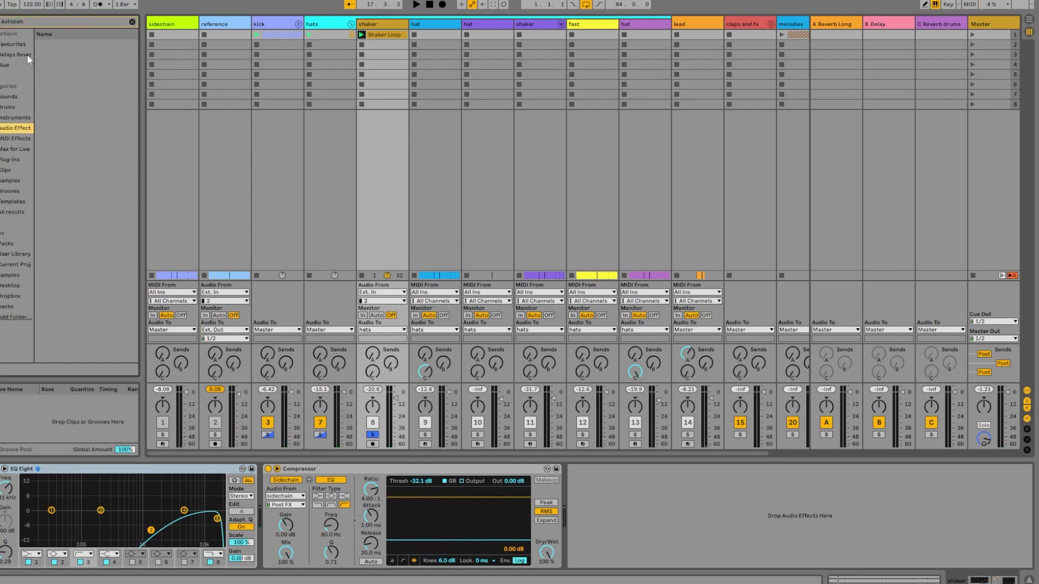
pyautogui.press('BackSpace')
pyautogui.press('BackSpace')
pyautogui.press('BackSpace')
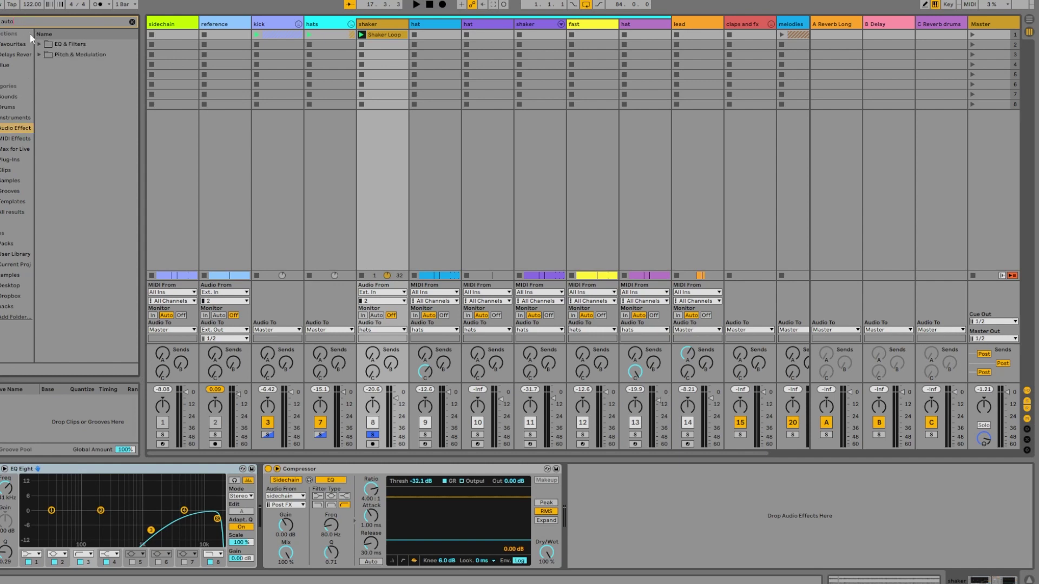
pyautogui.click(48, 66)
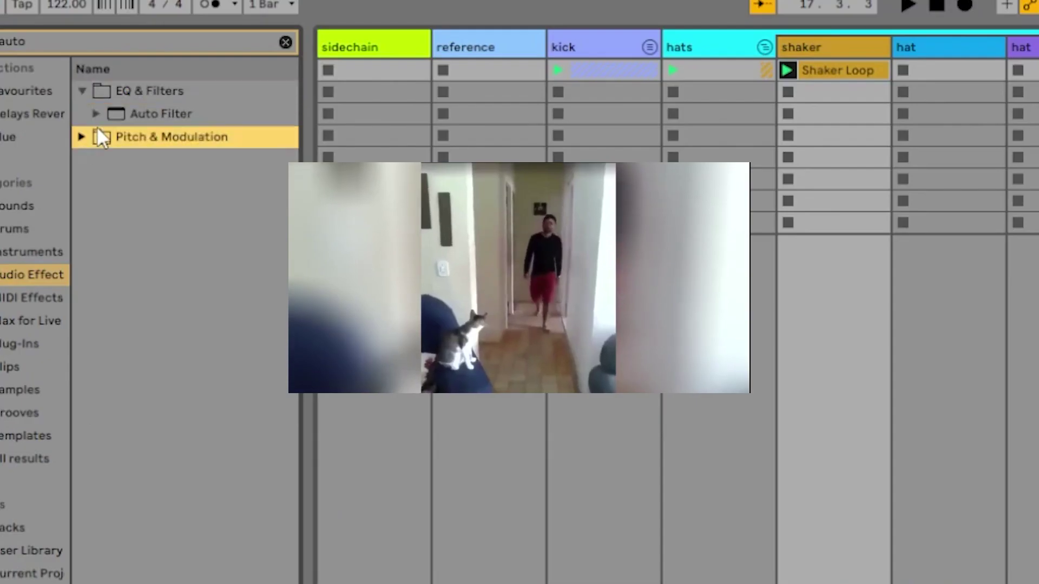
pyautogui.moveTo(113, 139); pyautogui.dragTo(277, 535)
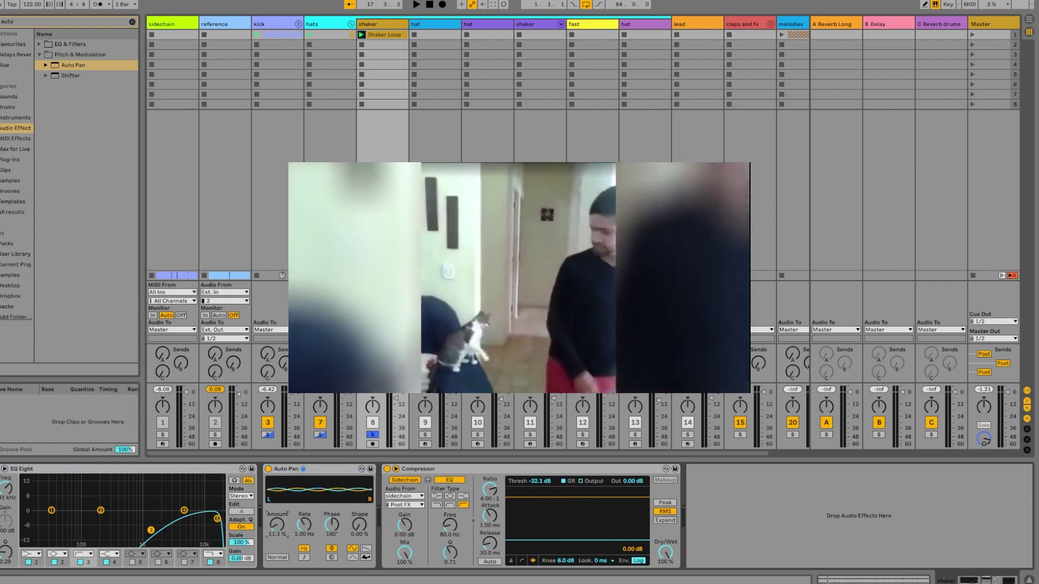
pyautogui.click(304, 558)
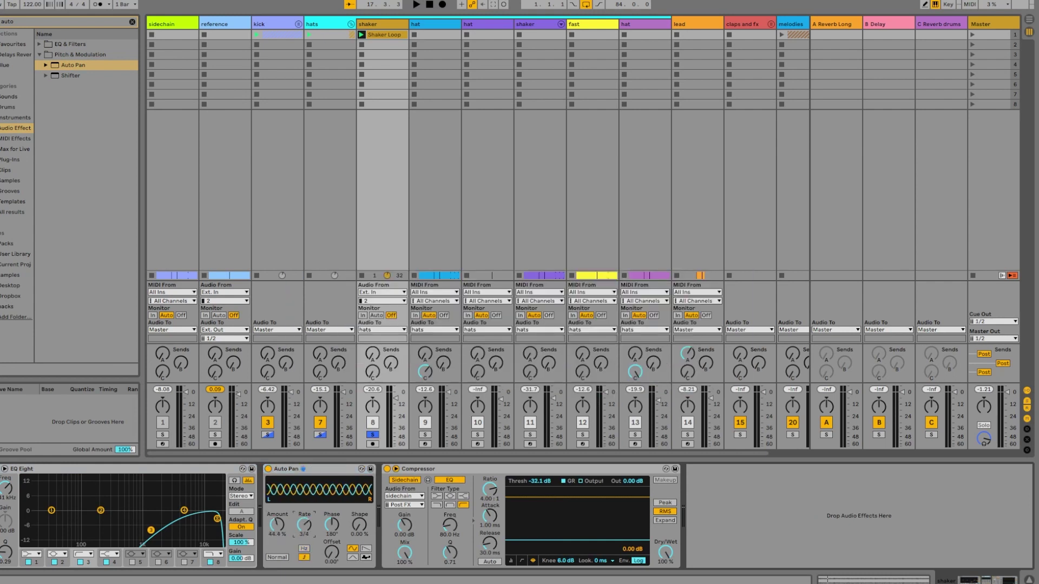
pyautogui.press('space')
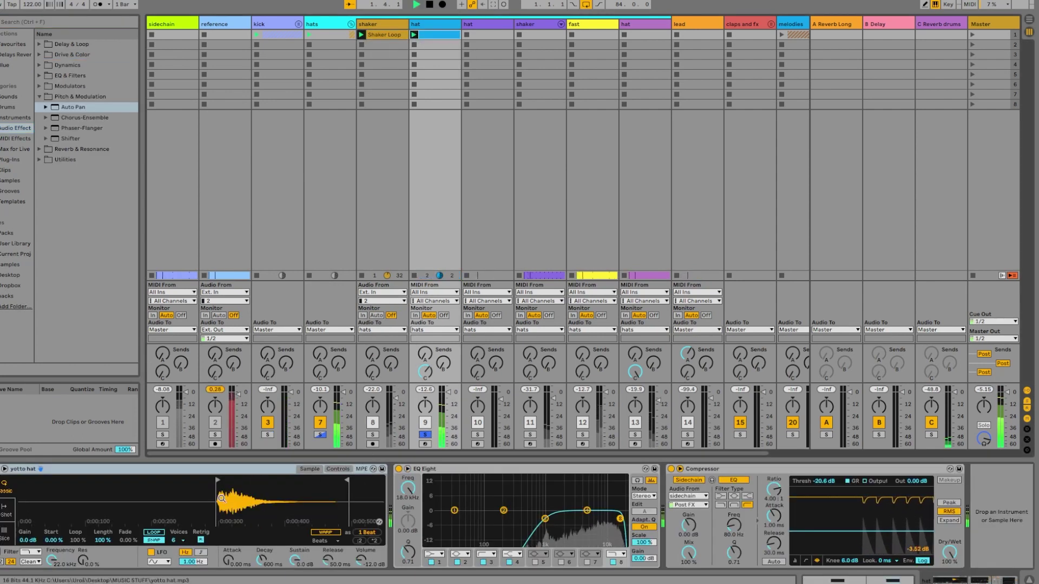
# Compare the hat with EQ Eight bypassed and enabled, and move its low-cut band to about 1.67 kHz with a Q of 0.53.
pyautogui.press('space')
pyautogui.click(399, 470)
pyautogui.press('space')
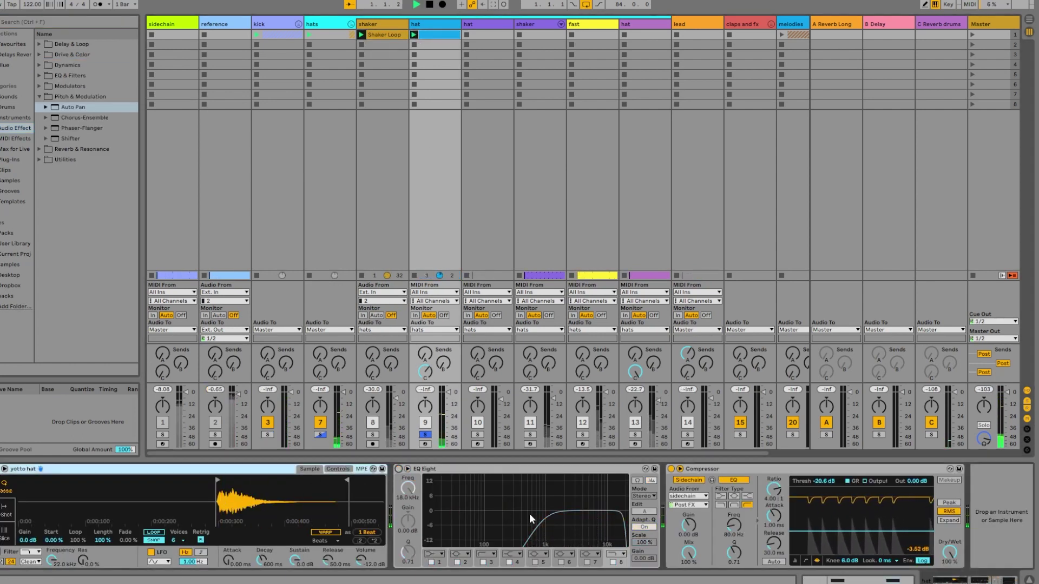
pyautogui.click(399, 469)
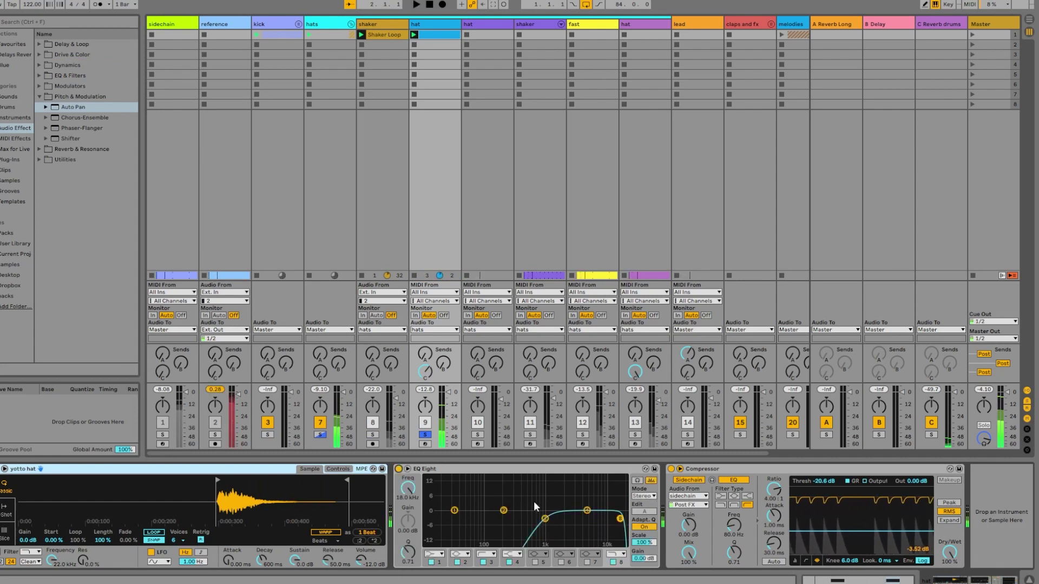
pyautogui.moveTo(552, 519); pyautogui.dragTo(564, 520)
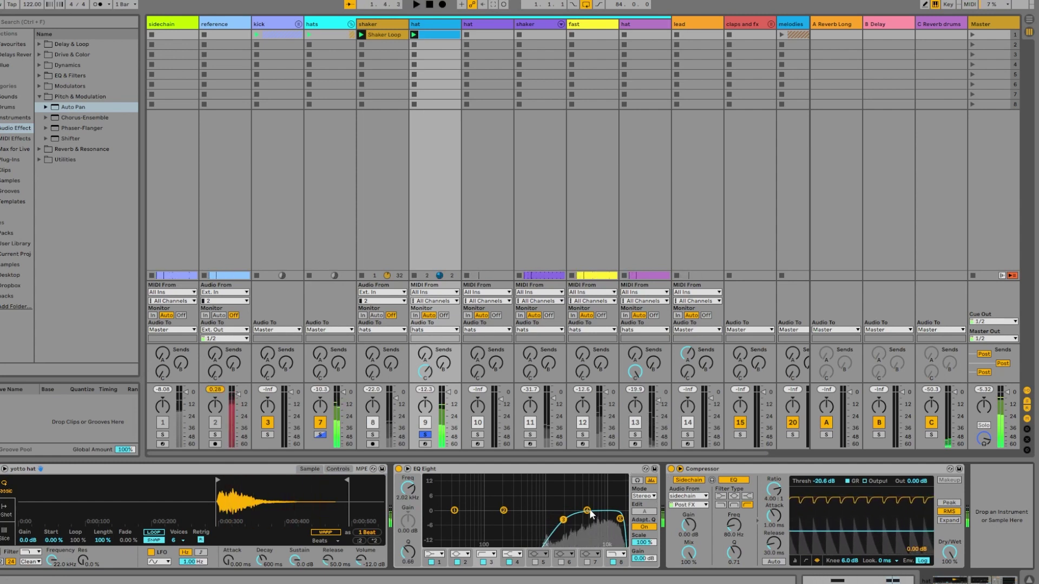
pyautogui.moveTo(563, 520); pyautogui.dragTo(559, 523)
# Insert a Saturator between the hat's EQ Eight and Compressor, with 2 dB of drive and Soft Clip enabled.
pyautogui.click(93, 24)
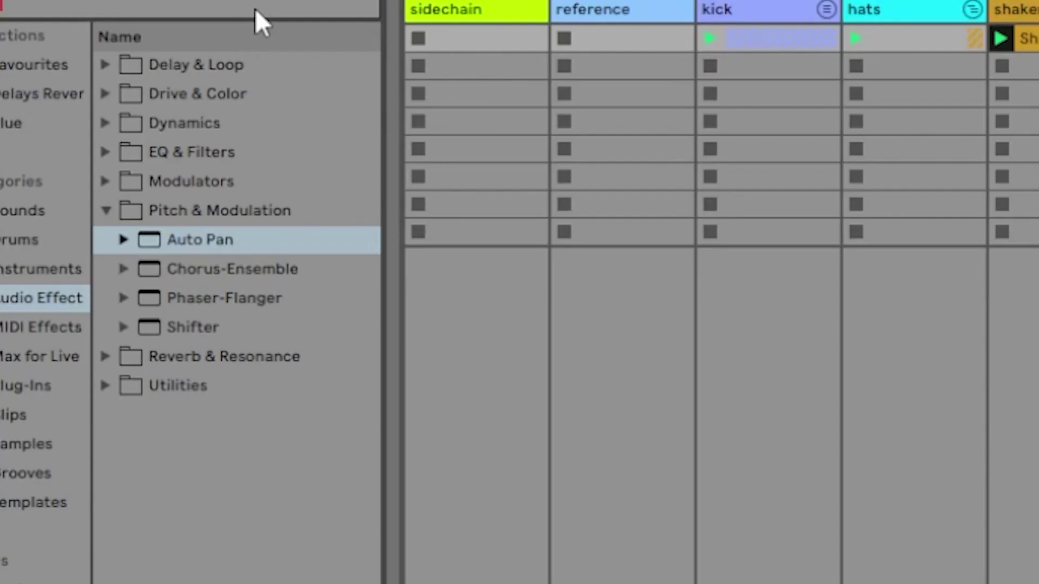
pyautogui.write('satu')
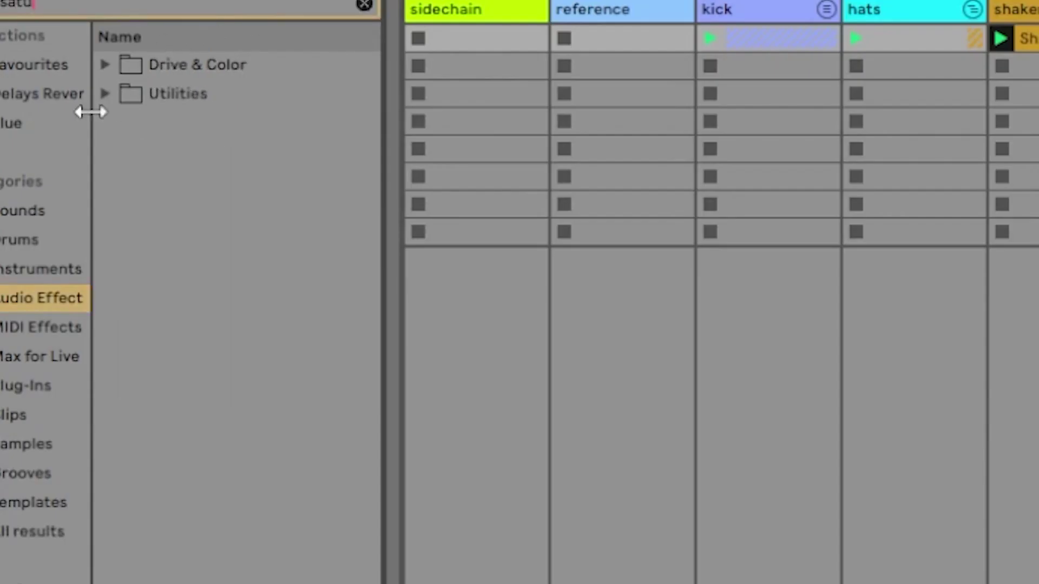
pyautogui.click(104, 65)
pyautogui.click(218, 100)
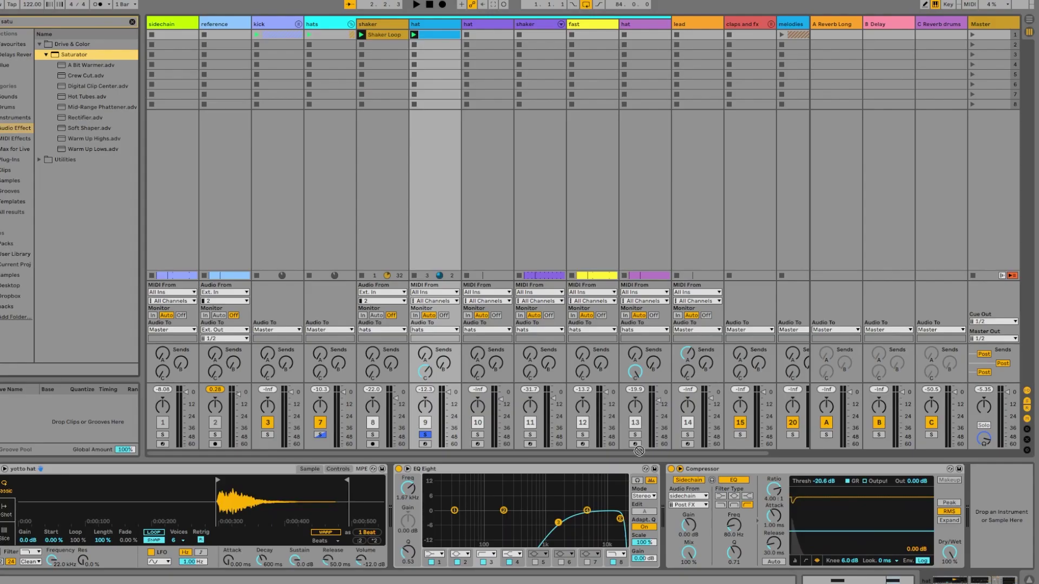
pyautogui.moveTo(666, 487); pyautogui.dragTo(717, 500)
pyautogui.click(773, 499)
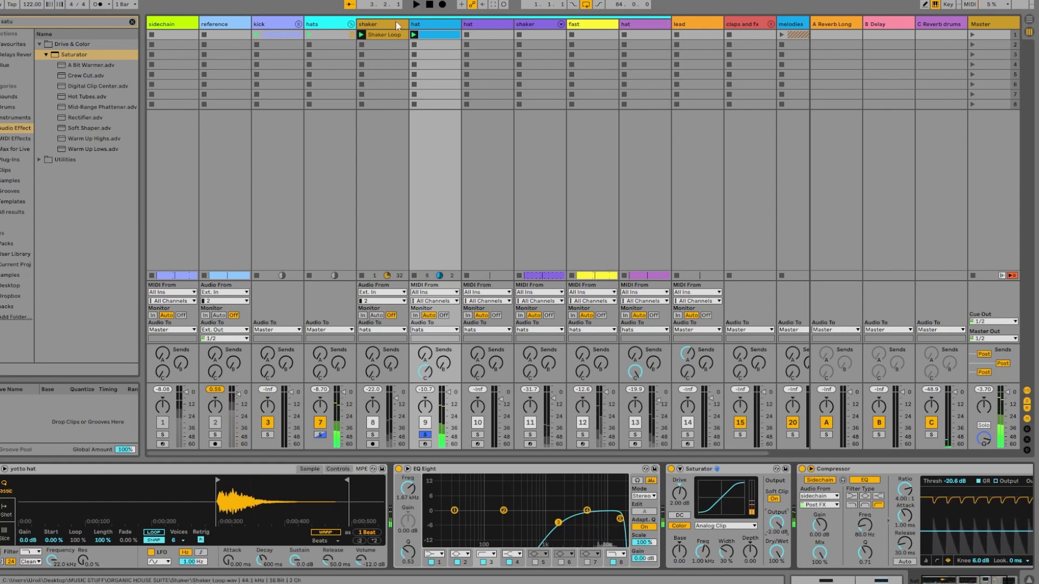
# Play back the saturated hat and clear the browser search.
pyautogui.press('space')
pyautogui.press('space')
pyautogui.press('space')
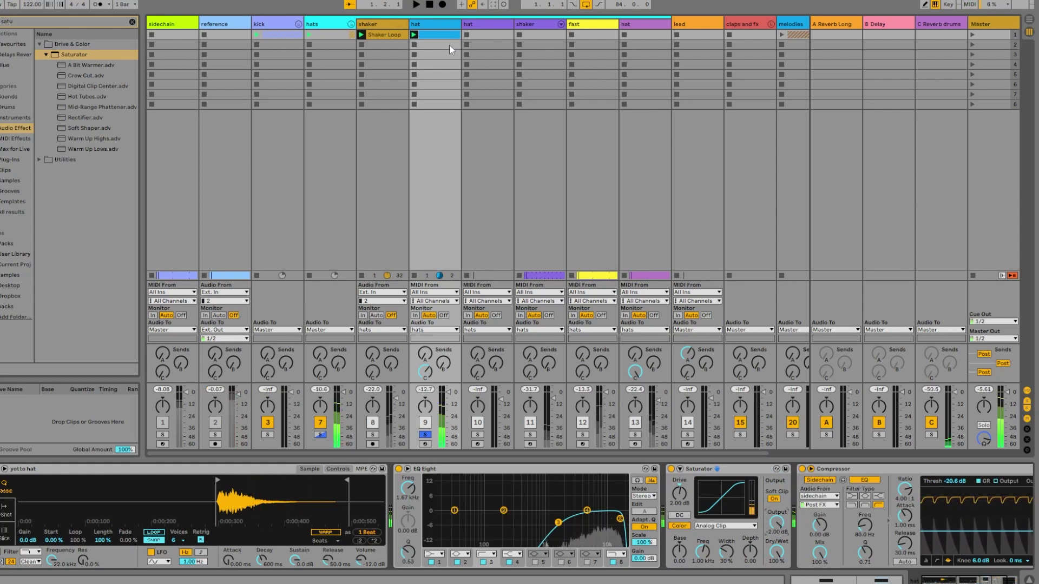
pyautogui.click(133, 20)
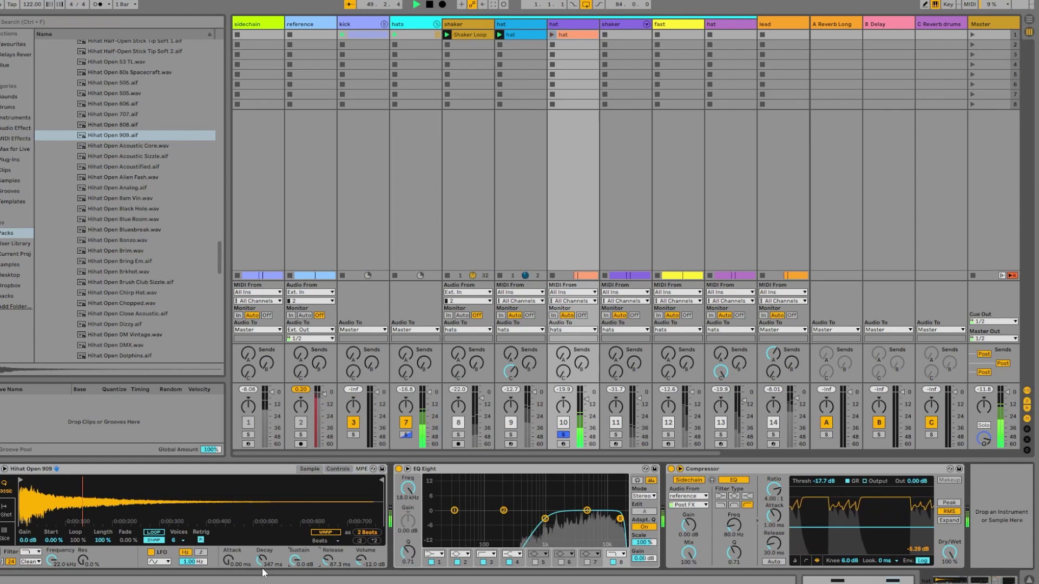
# Lower the Hihat Open 909 sustain to -inf dB and select the clip on its hat track.
pyautogui.moveTo(294, 560); pyautogui.dragTo(294, 582)
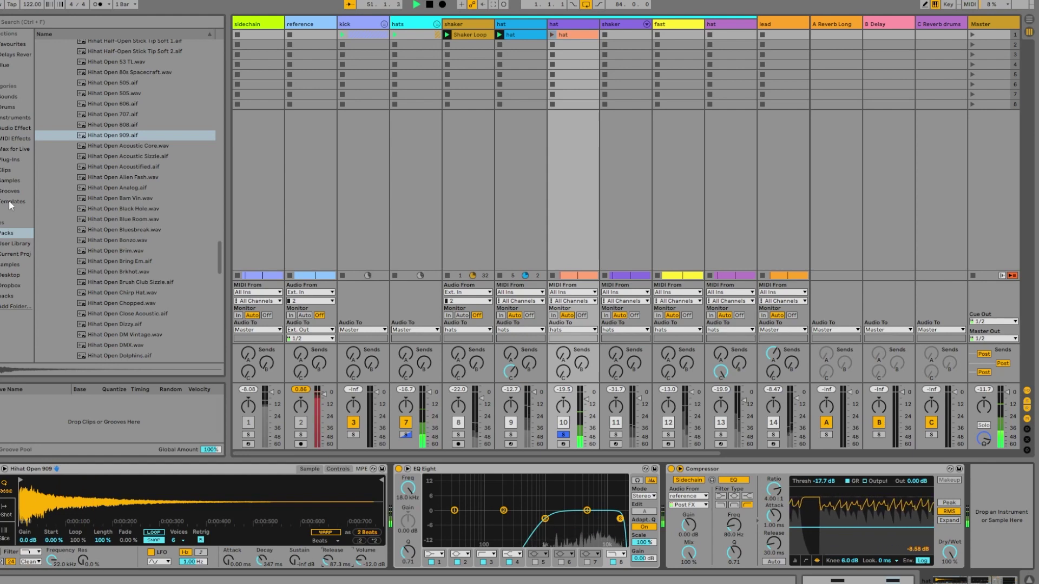
pyautogui.click(566, 37)
# Search the browser for "random" and select the Add some Random preset of the Velocity MIDI effect.
pyautogui.click(53, 19)
pyautogui.write('random')
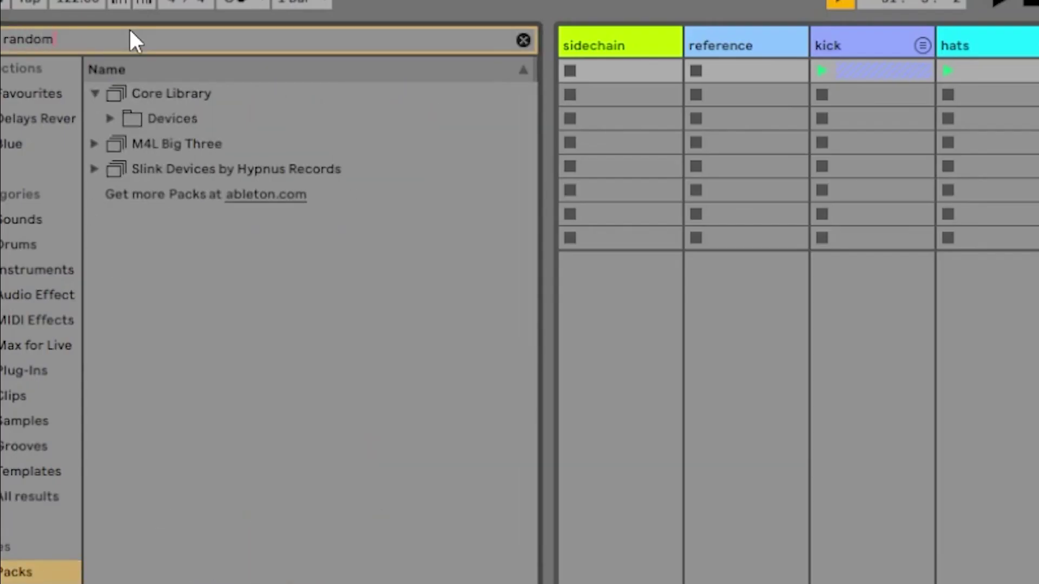
pyautogui.click(38, 295)
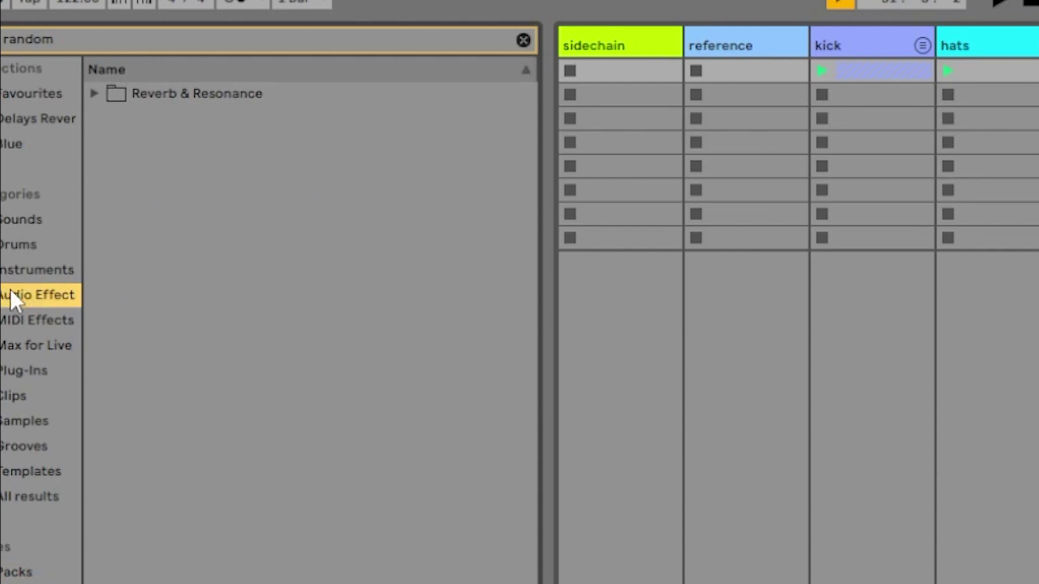
pyautogui.click(95, 94)
pyautogui.press('Down')
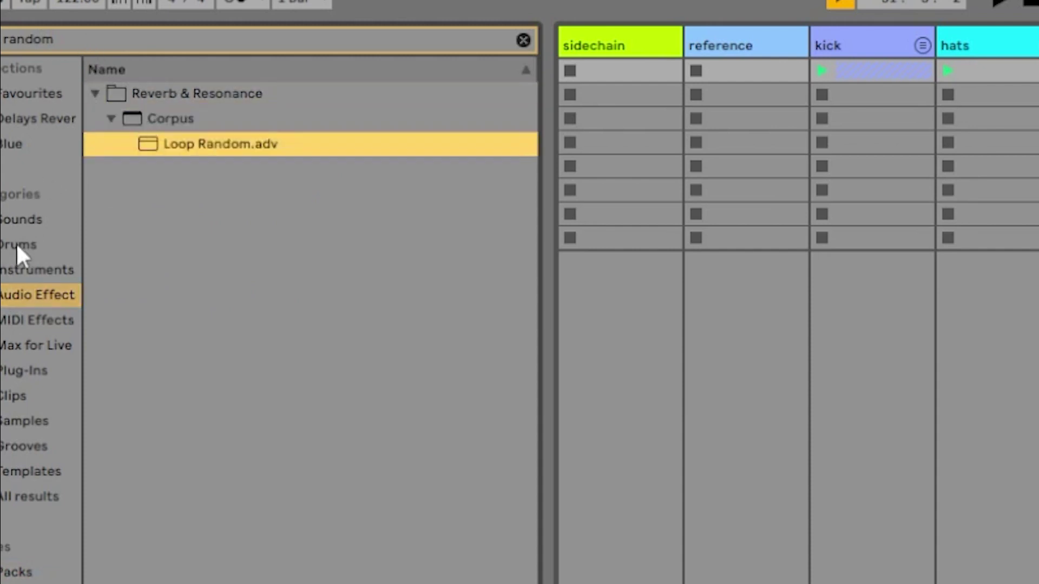
pyautogui.click(5, 325)
pyautogui.click(95, 118)
pyautogui.click(153, 144)
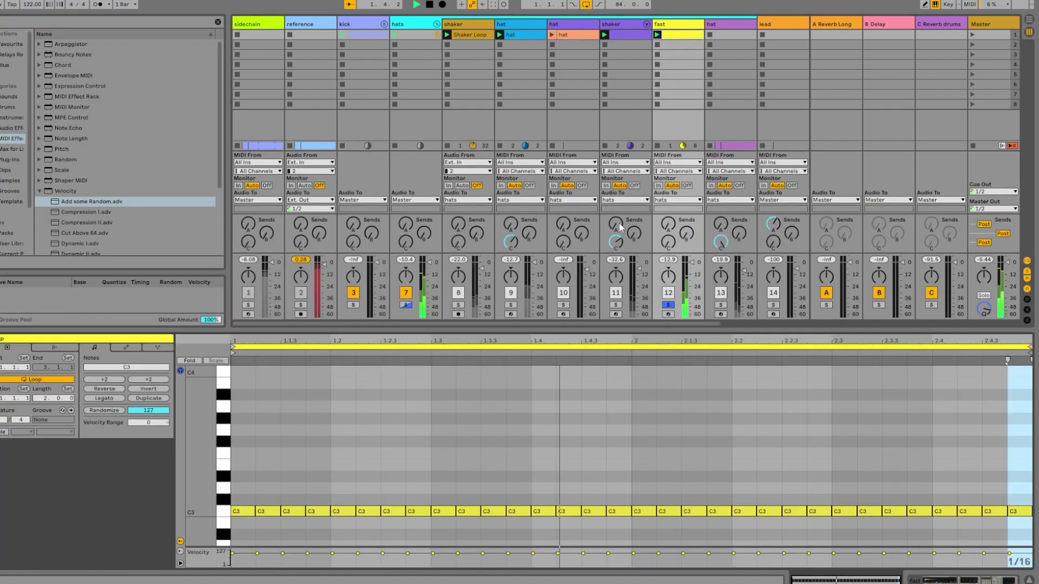
# Randomize the velocities of all C3 notes in the fast clip by 28 and play the result.
pyautogui.hotkey('ctrl', 'a')
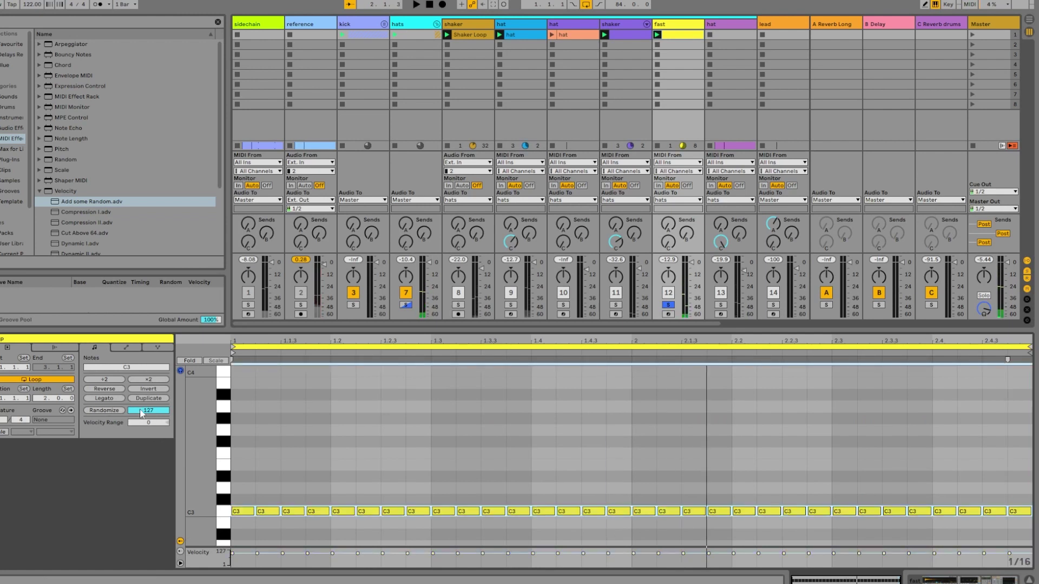
pyautogui.moveTo(142, 413); pyautogui.dragTo(142, 448)
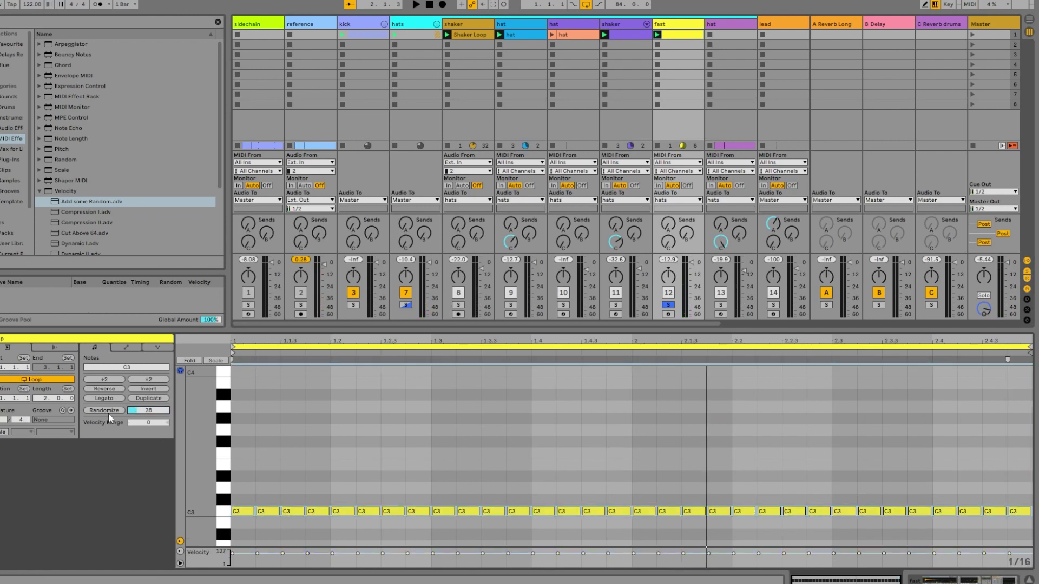
pyautogui.click(108, 413)
pyautogui.press('space')
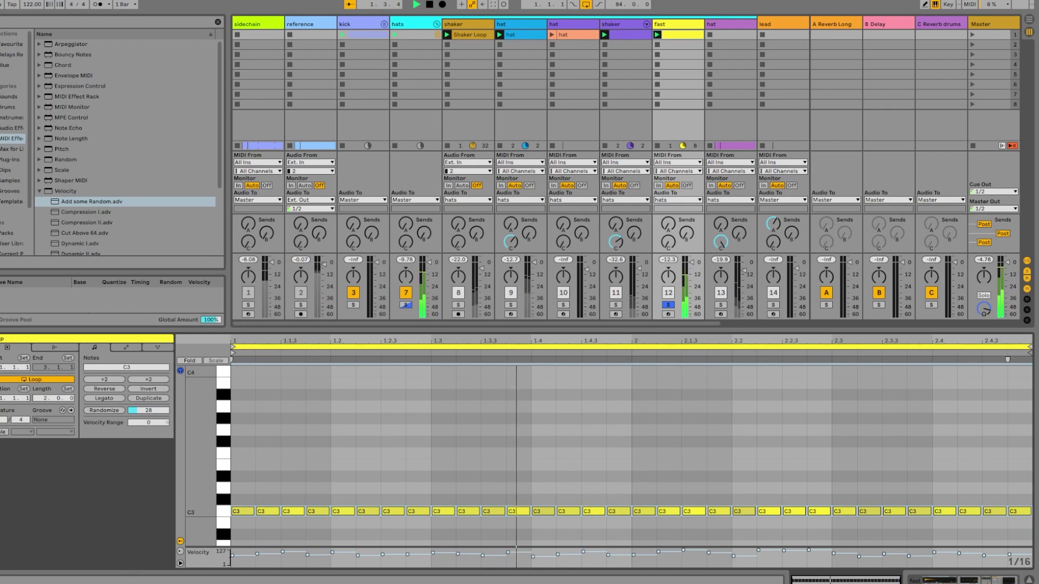
pyautogui.hotkey('shift', 'Tab')
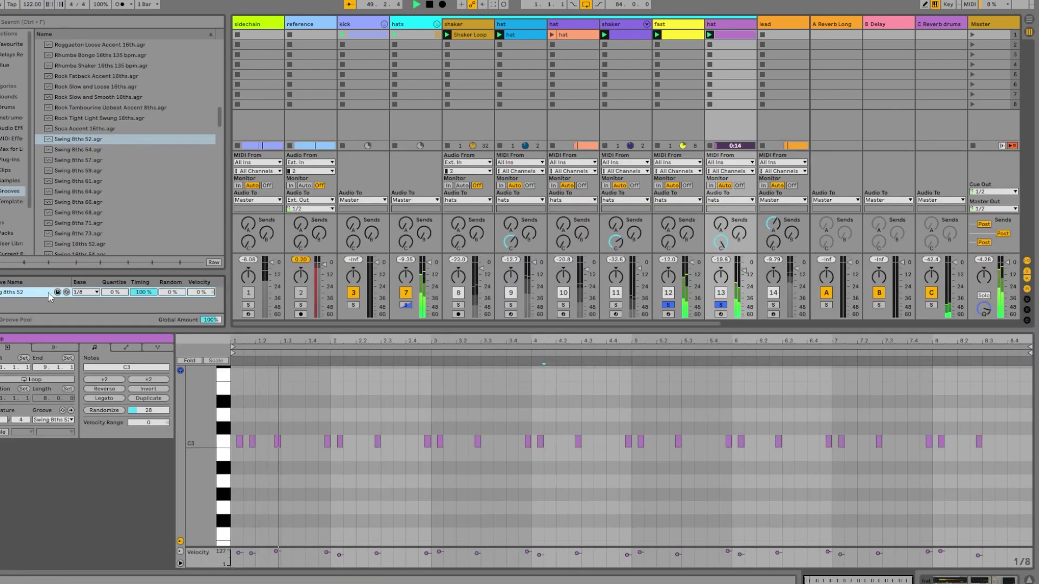
# Delete the Swing 8ths 52 groove from the groove pool and toggle the hats group's solo.
pyautogui.press('Delete')
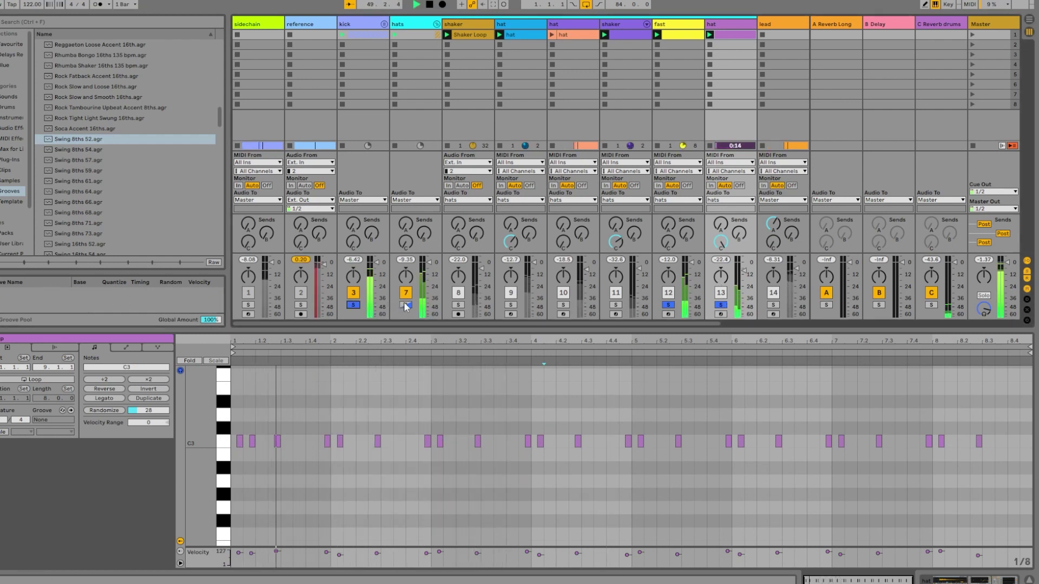
pyautogui.click(405, 306)
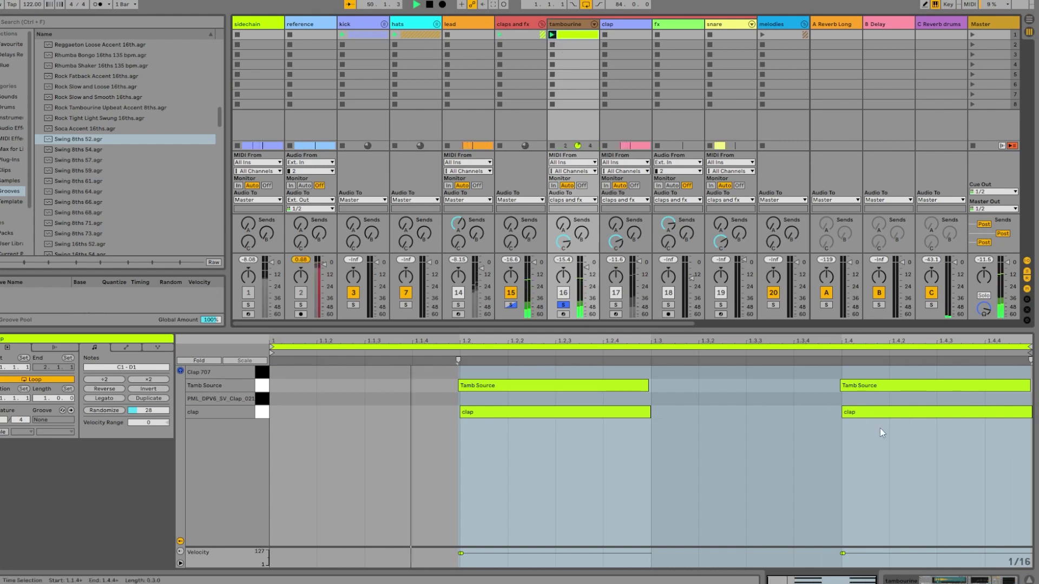
# Show the device chain and switch the Compressor on the claps and fx group to Peak mode.
pyautogui.click(944, 581)
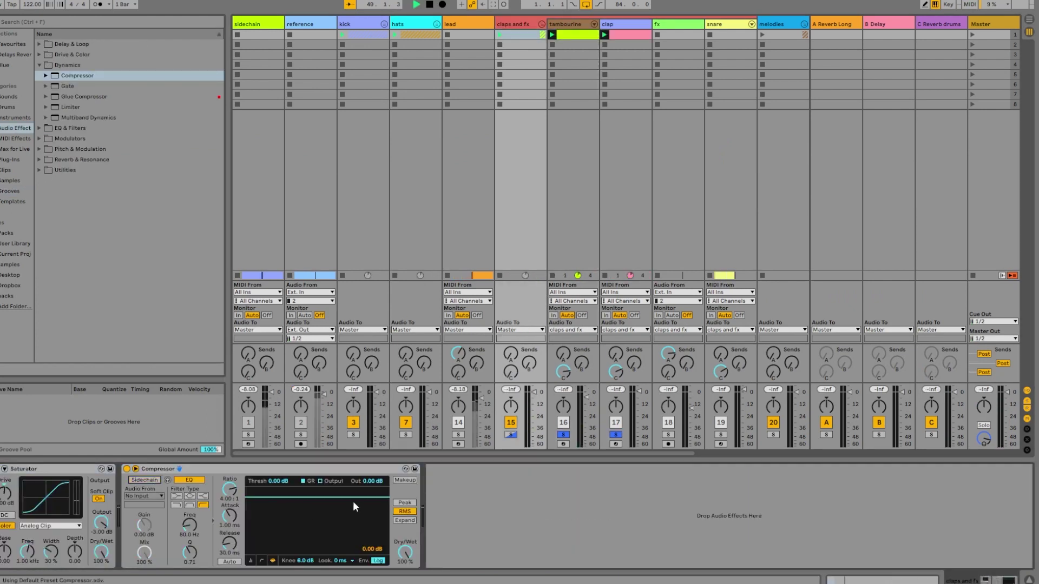
pyautogui.click(405, 503)
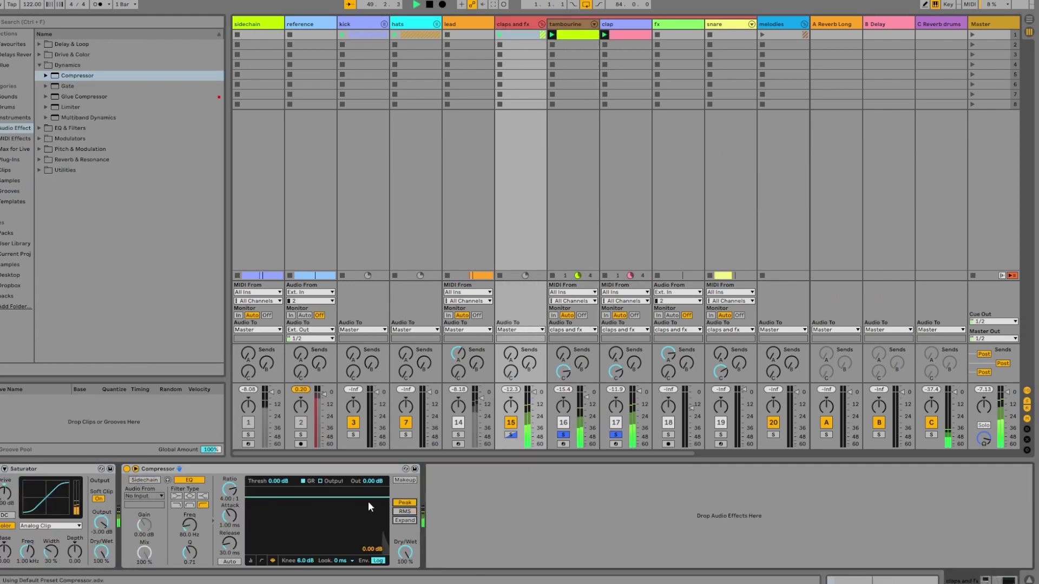
# Lower the Compressor threshold on the claps and fx group to about -17 dB and collapse the Compressor's sidechain section.
pyautogui.moveTo(335, 497); pyautogui.dragTo(336, 515)
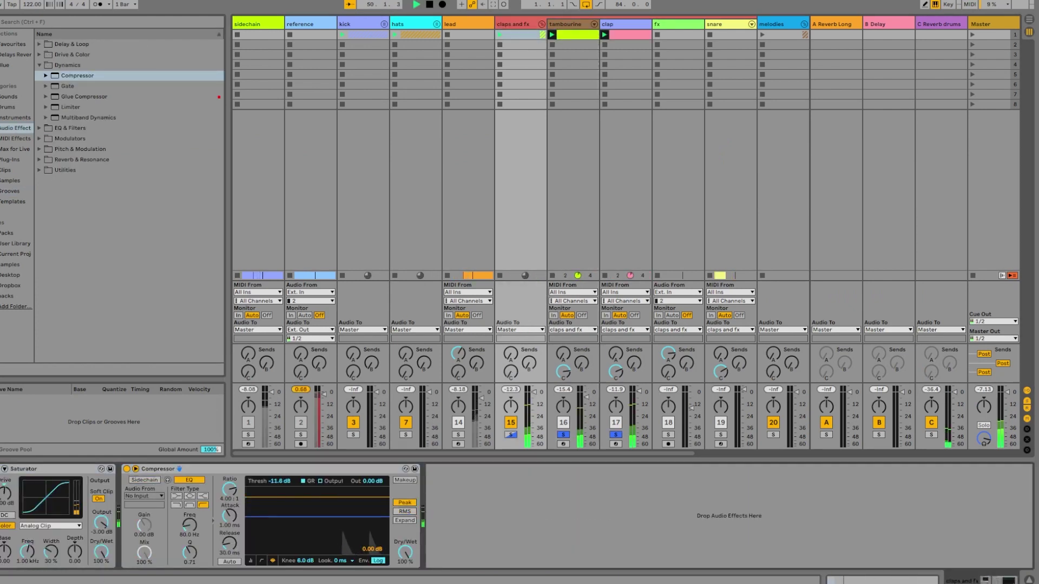
pyautogui.click(136, 470)
pyautogui.moveTo(218, 516); pyautogui.dragTo(218, 526)
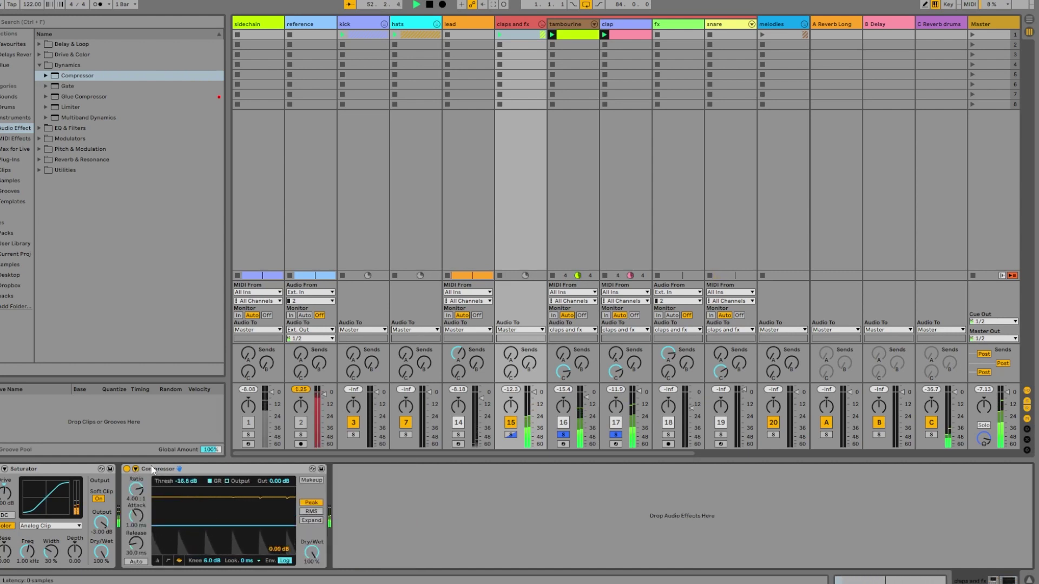
pyautogui.click(135, 469)
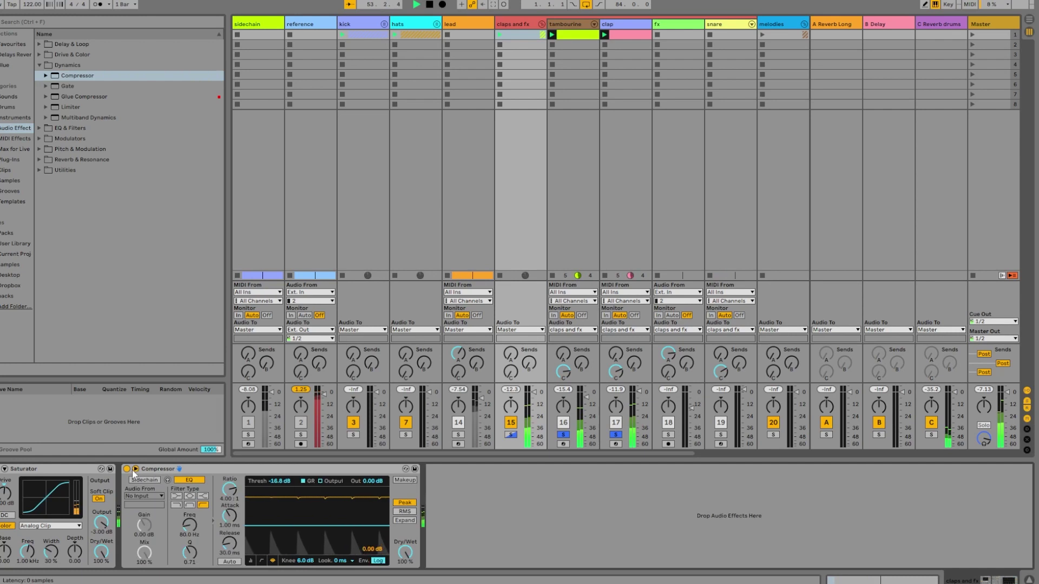
pyautogui.click(136, 469)
pyautogui.click(126, 469)
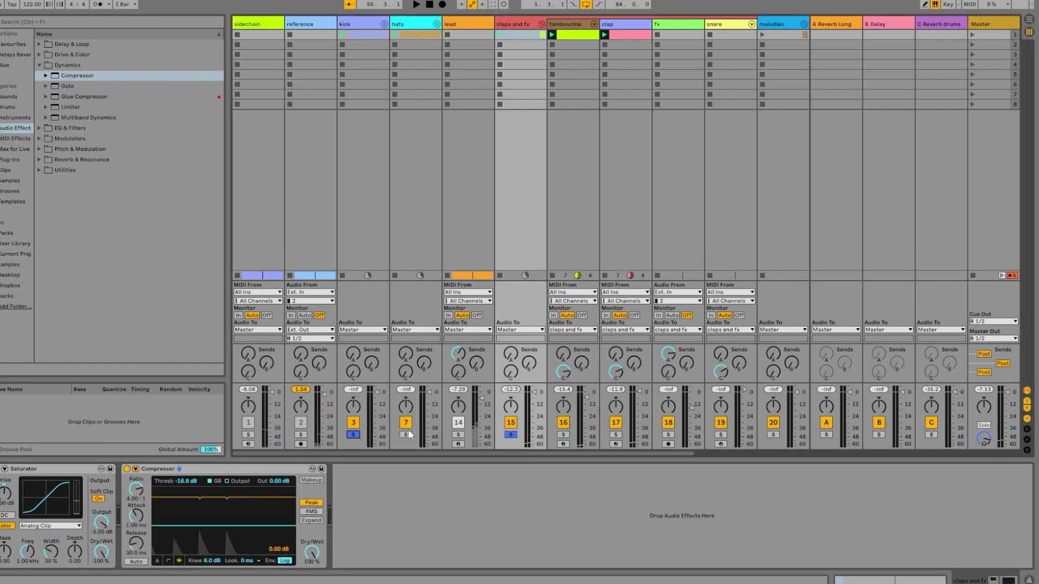
# Play the soloed kick, hats and claps and fx groups together, and fold the claps and fx group.
pyautogui.press('space')
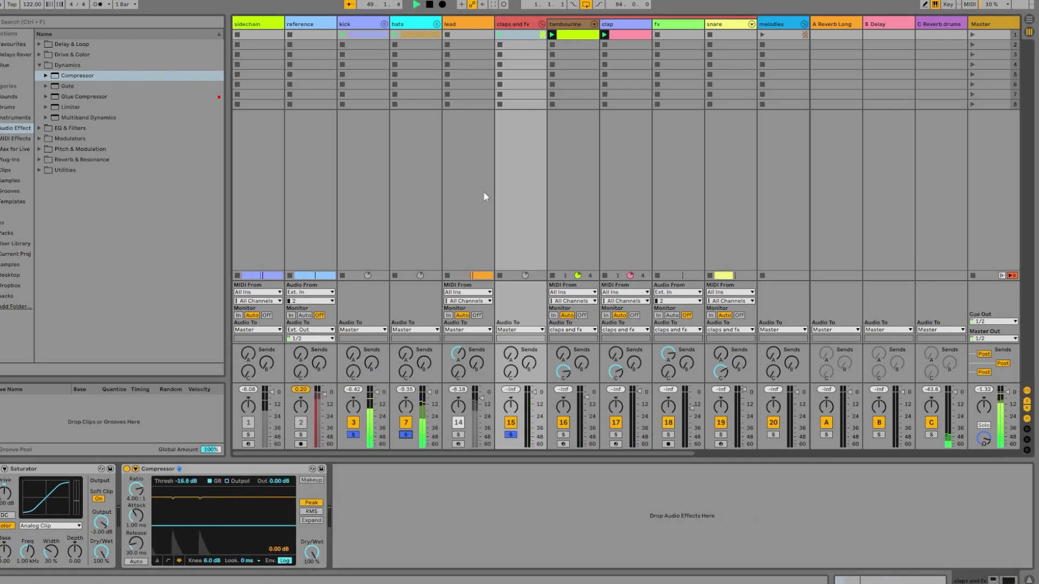
pyautogui.click(542, 24)
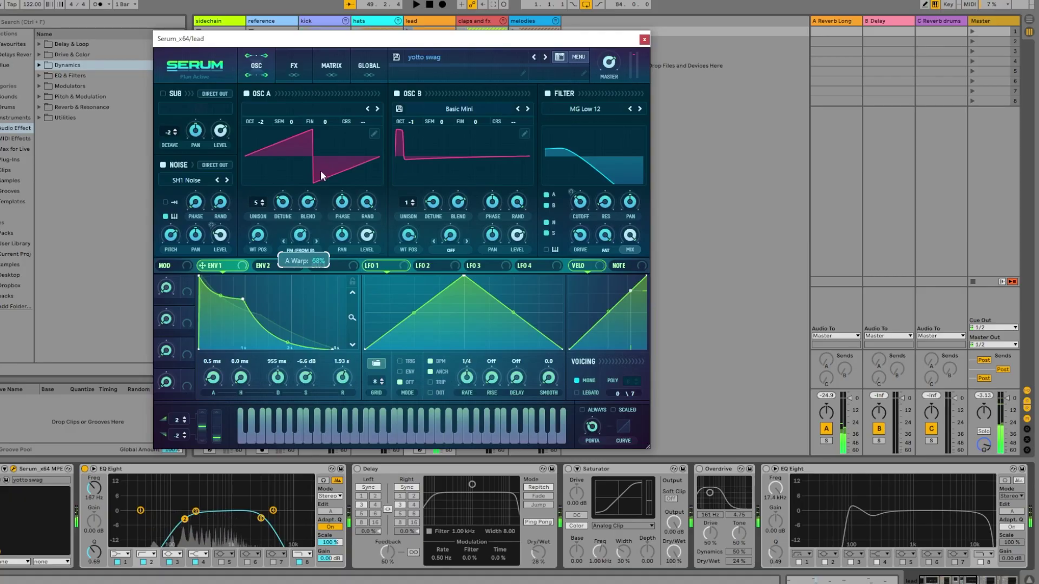
# Audition the lead, close its Serum window, and enable the Delay, Saturator, Overdrive and second EQ Eight in its chain.
pyautogui.press('space')
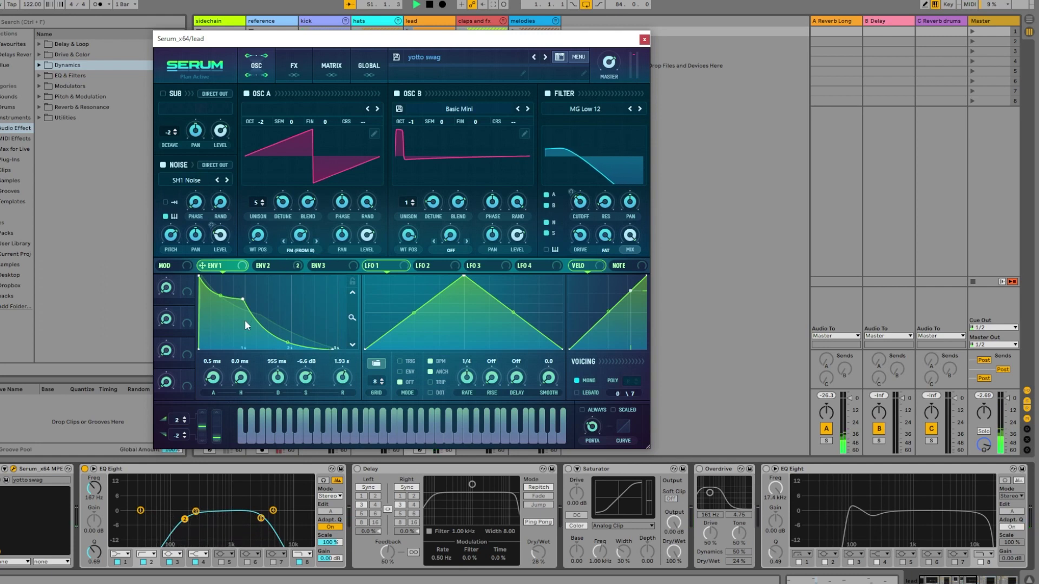
pyautogui.click(644, 40)
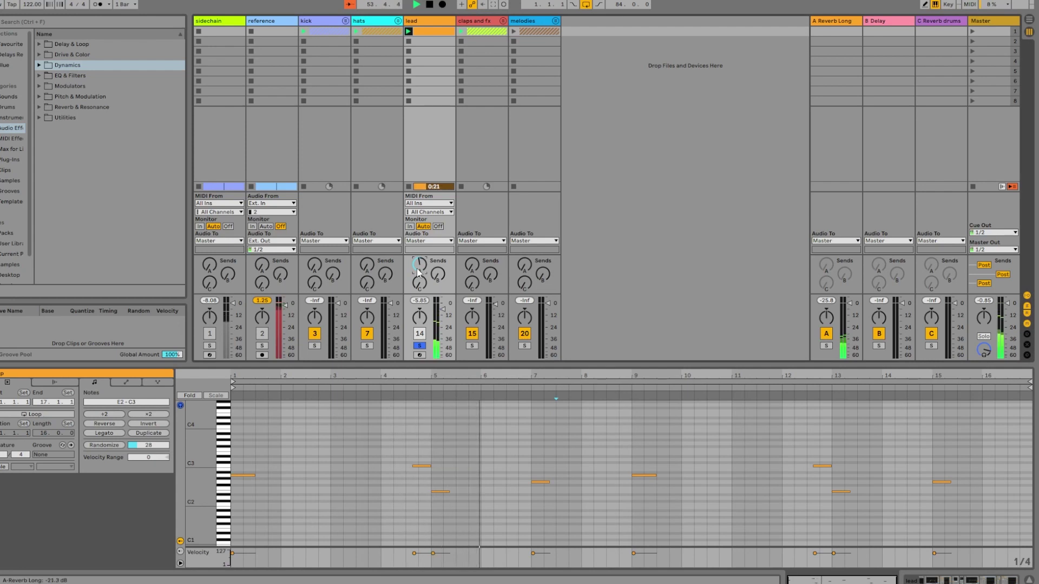
pyautogui.hotkey('shift', 'Tab')
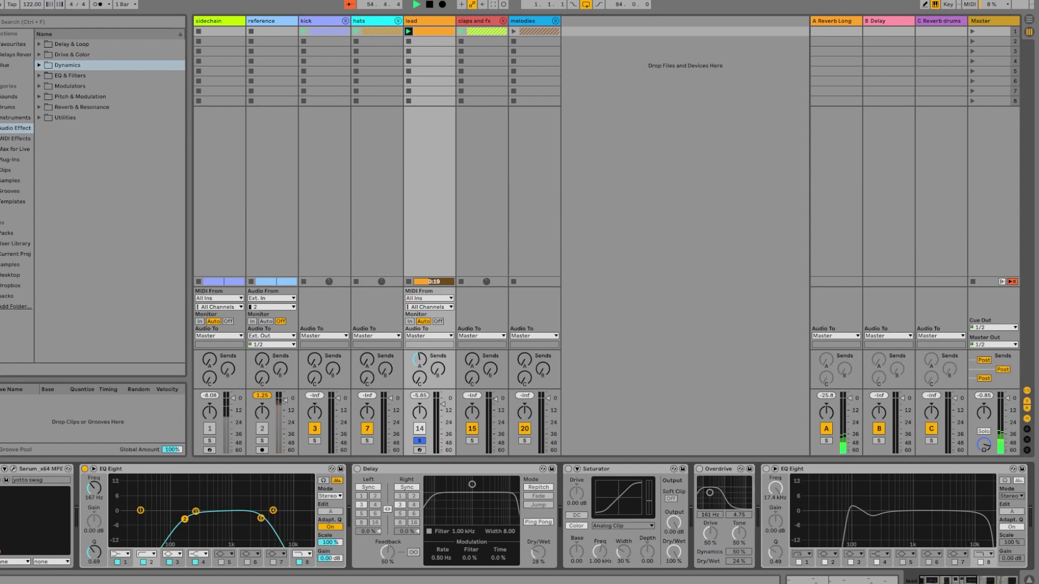
pyautogui.click(357, 468)
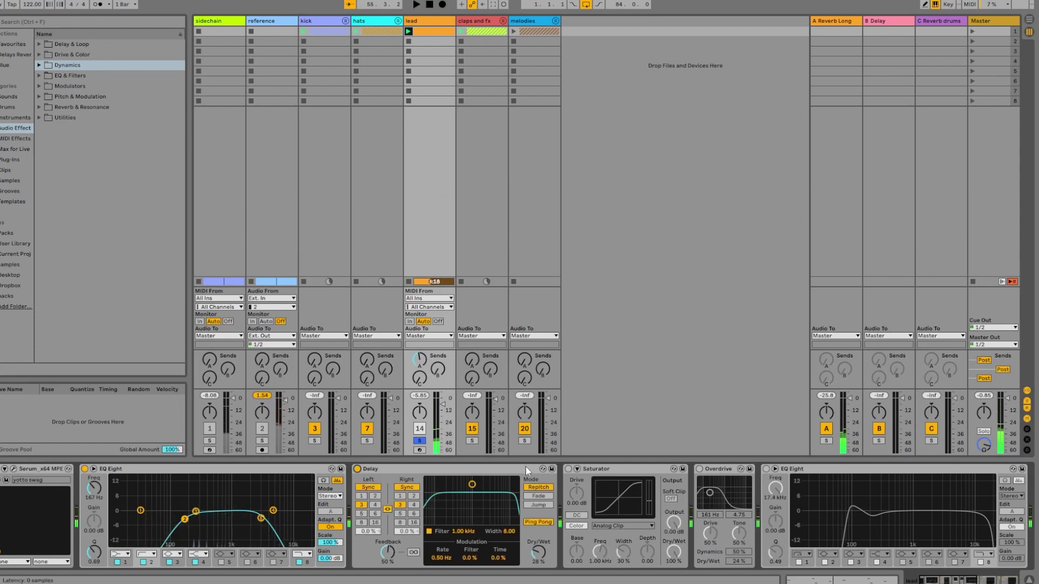
pyautogui.click(568, 468)
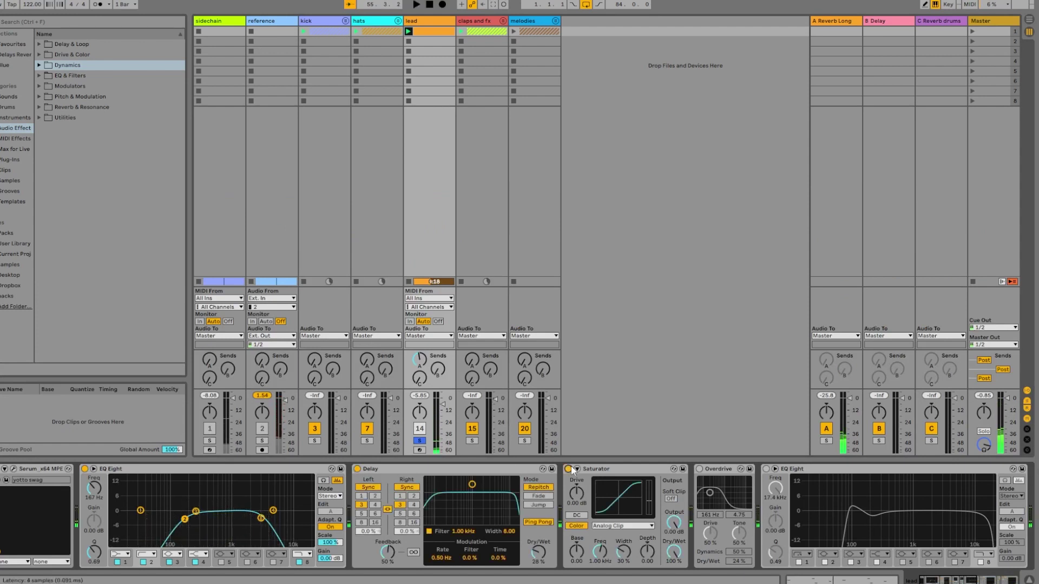
pyautogui.click(700, 469)
pyautogui.click(766, 469)
pyautogui.press('space')
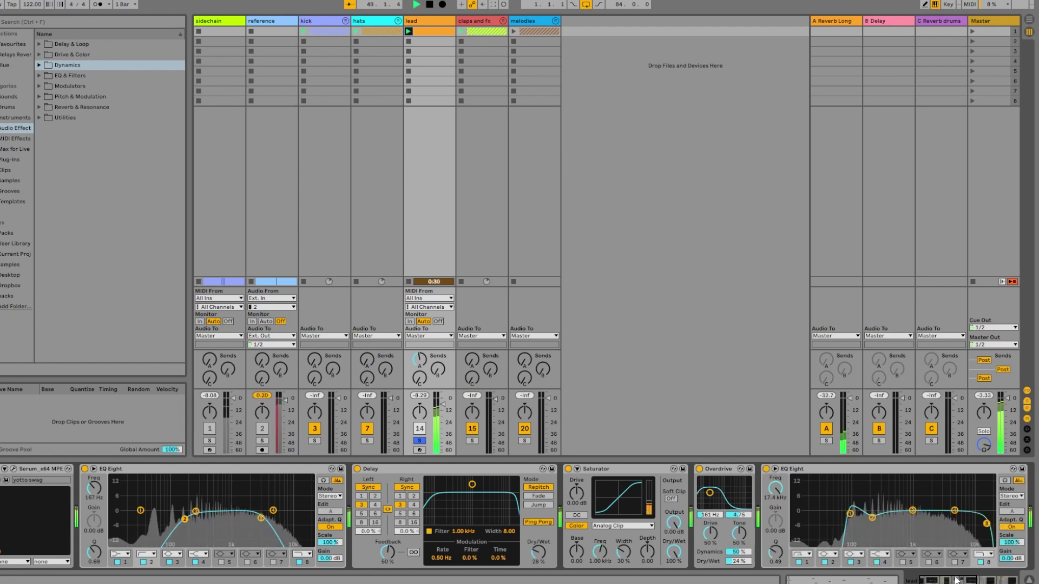
# Enable the Compressor and Limiter that follow the second EQ Eight on the lead track, and open the lead clip.
pyautogui.hscroll(5, 876, 541)
pyautogui.click(742, 470)
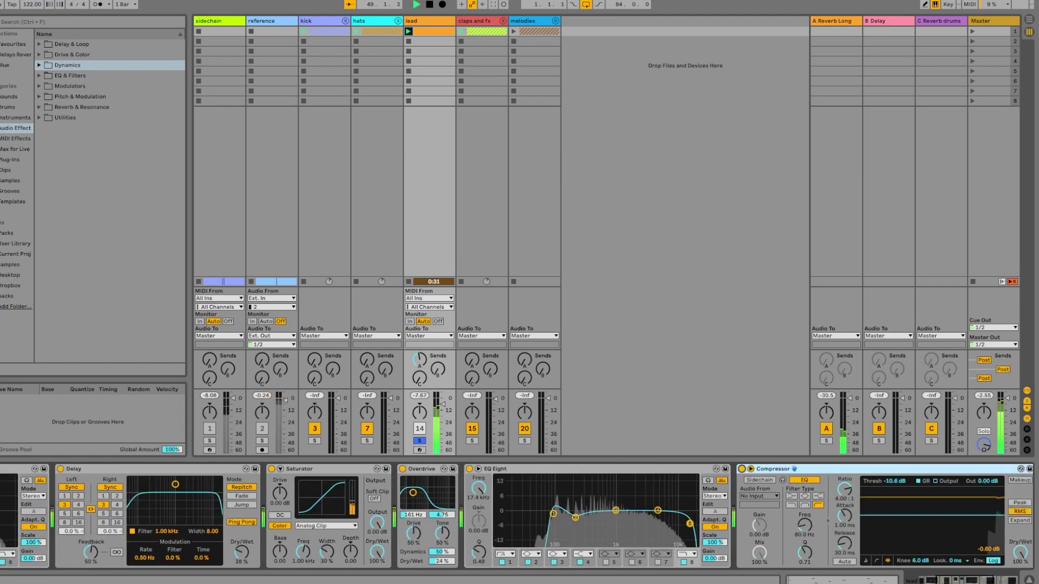
pyautogui.hscroll(8, 938, 566)
pyautogui.click(610, 470)
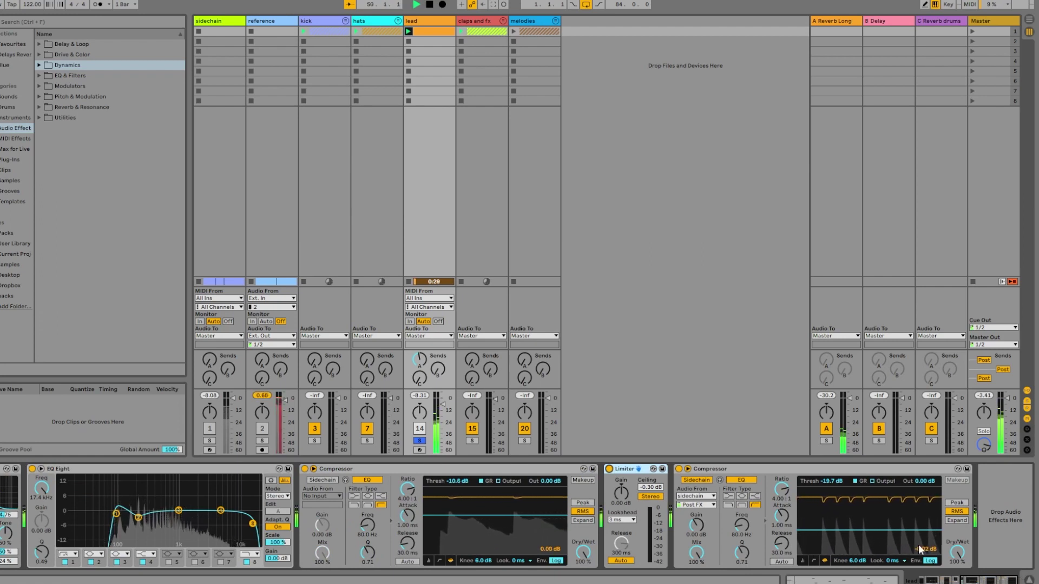
pyautogui.hscroll(-8, 851, 578)
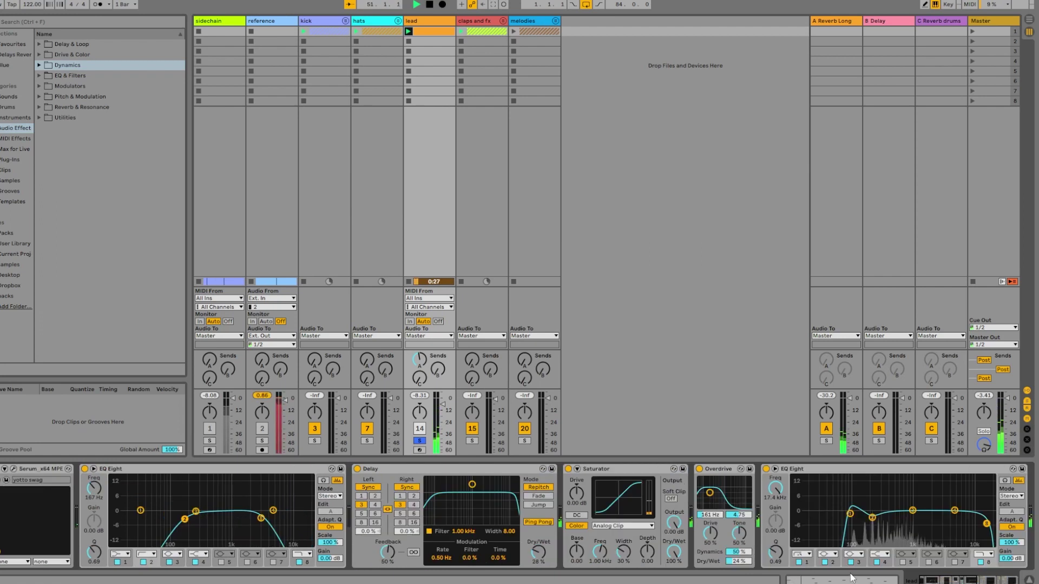
pyautogui.doubleClick(433, 33)
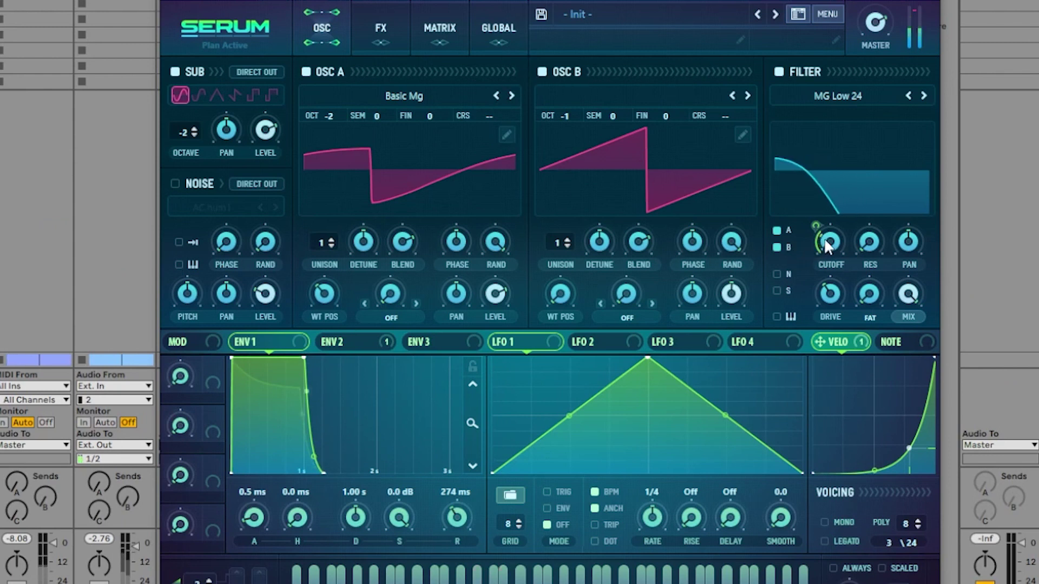
# Enable the Saturator, EQ Eight and sidechained Compressor on the bassline track, and hide its Serum window.
pyautogui.moveTo(827, 244)
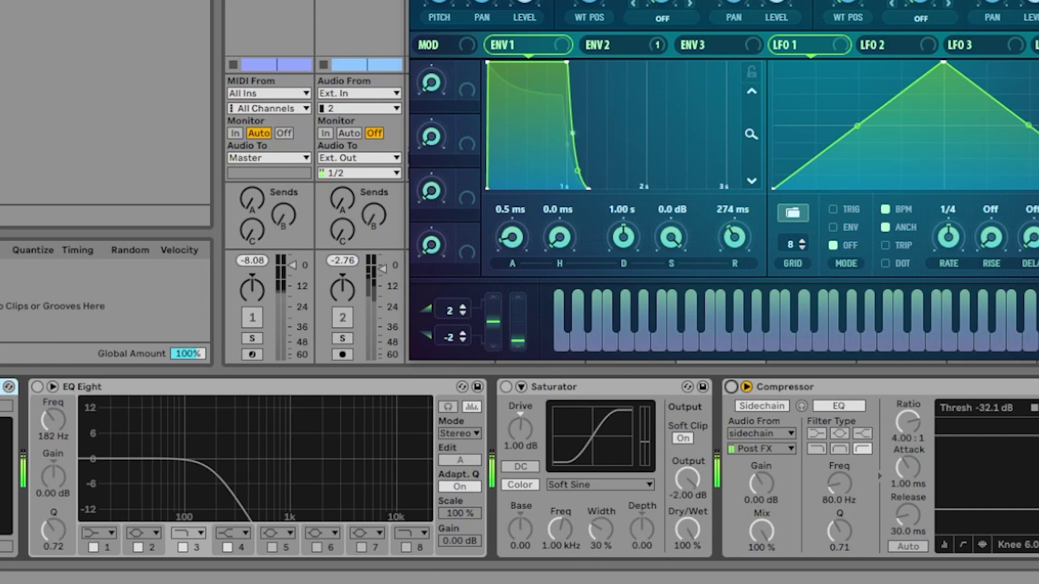
pyautogui.click(506, 387)
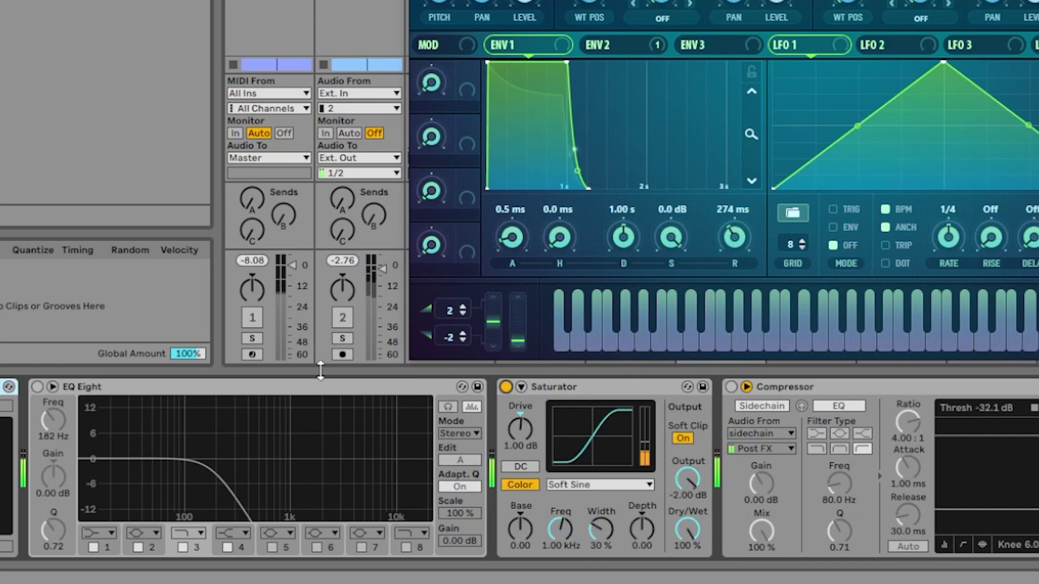
pyautogui.click(37, 387)
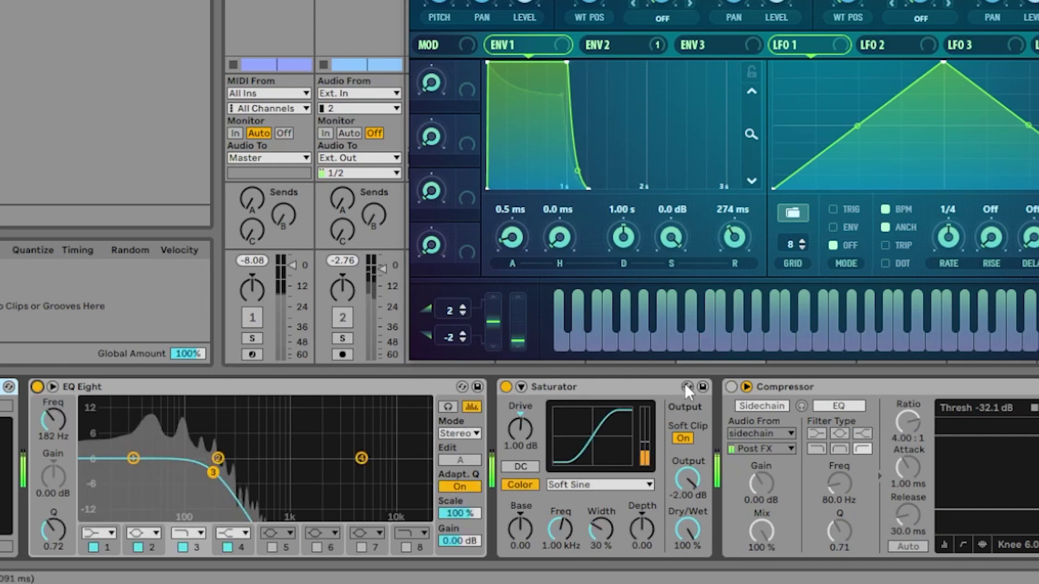
pyautogui.click(731, 387)
pyautogui.hotkey('ctrl', 'alt', 'p')
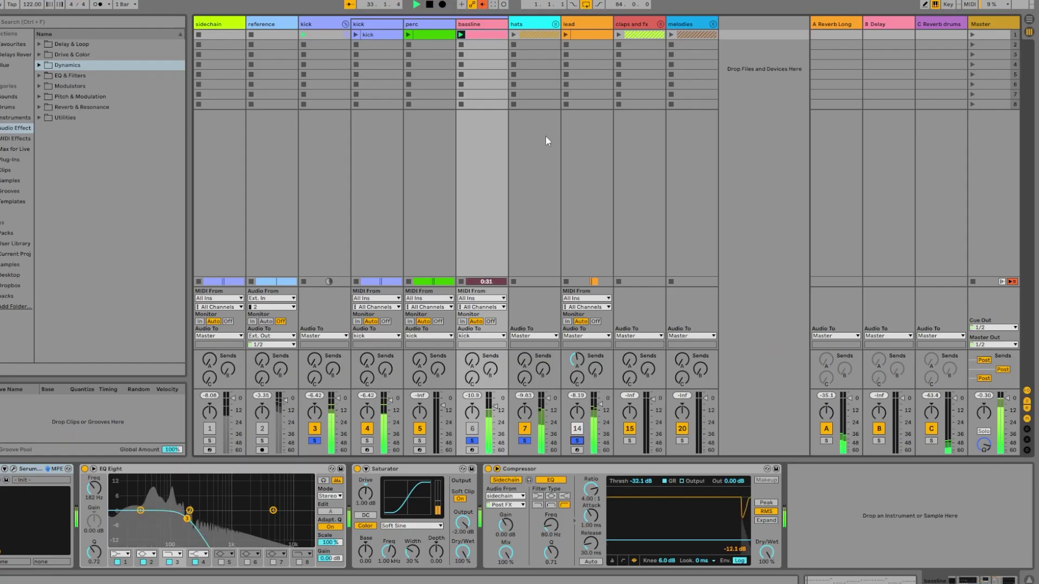
# Fold the kick group and add the claps and fx group to the soloed tracks.
pyautogui.click(346, 24)
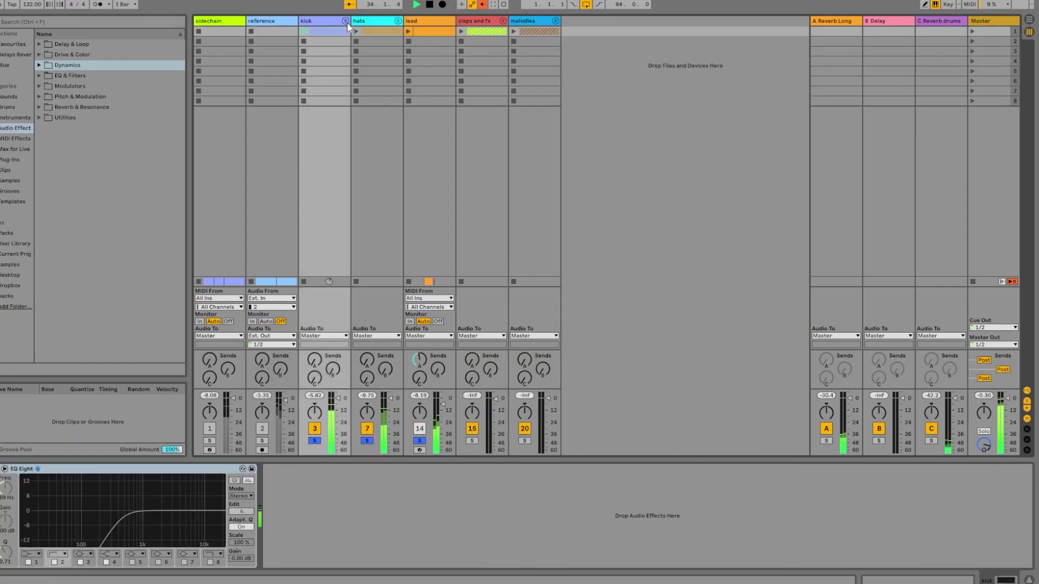
pyautogui.click(471, 441)
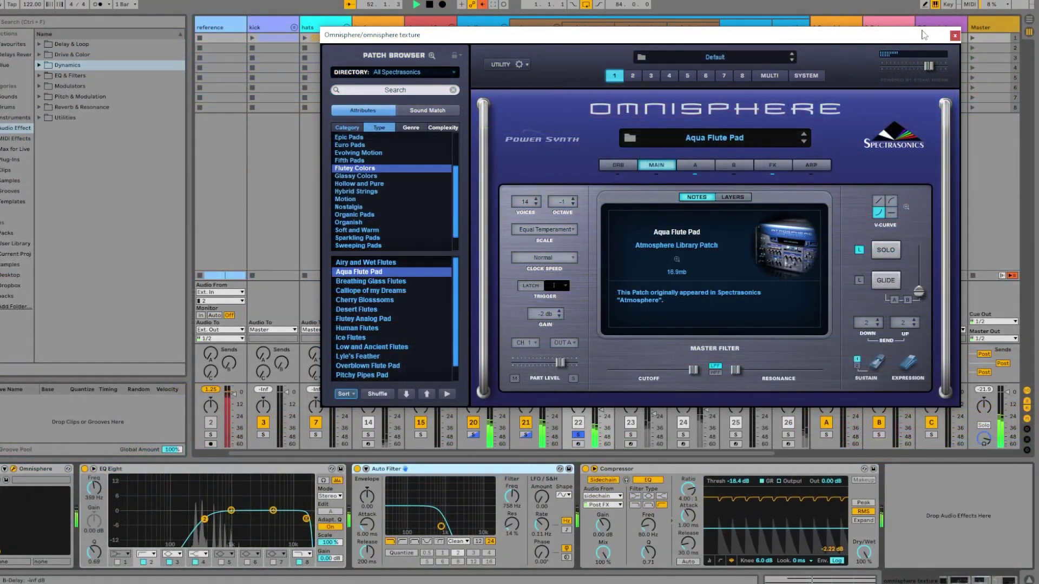
# Close the Omnisphere window and launch the second omnisphere texture track's clip, showing that track's device chain.
pyautogui.click(955, 35)
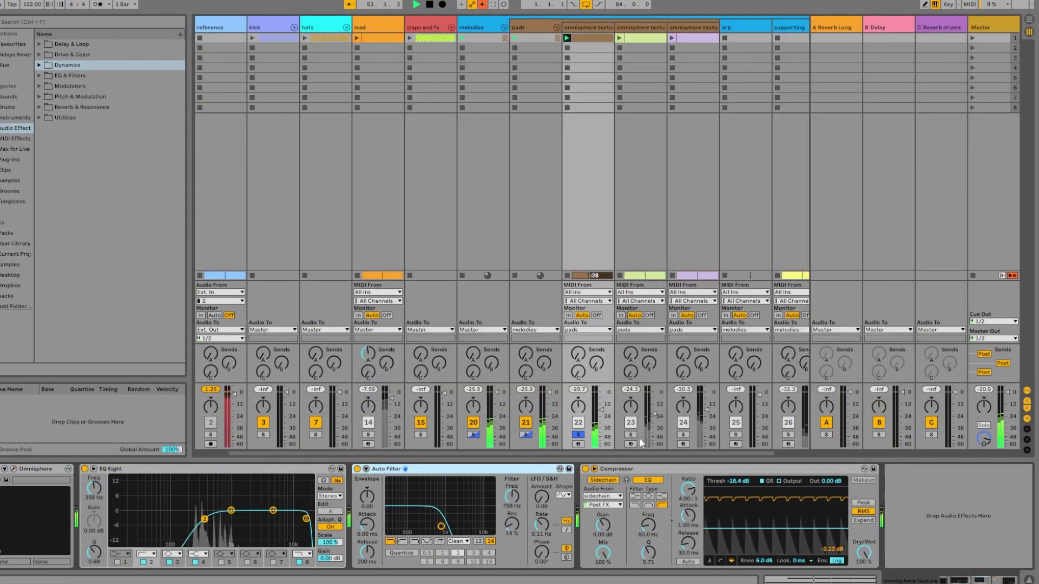
pyautogui.click(622, 38)
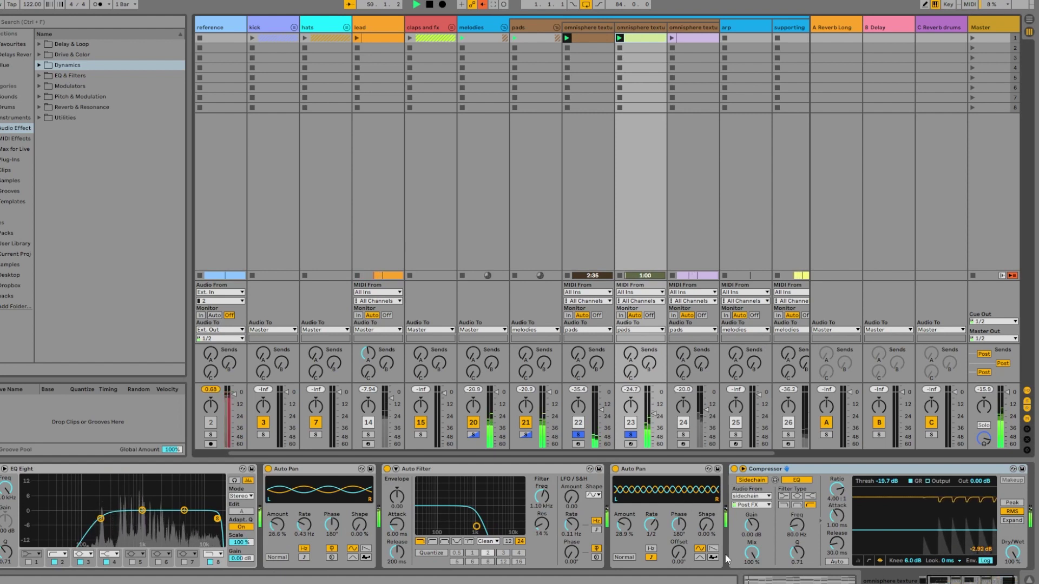
pyautogui.click(648, 27)
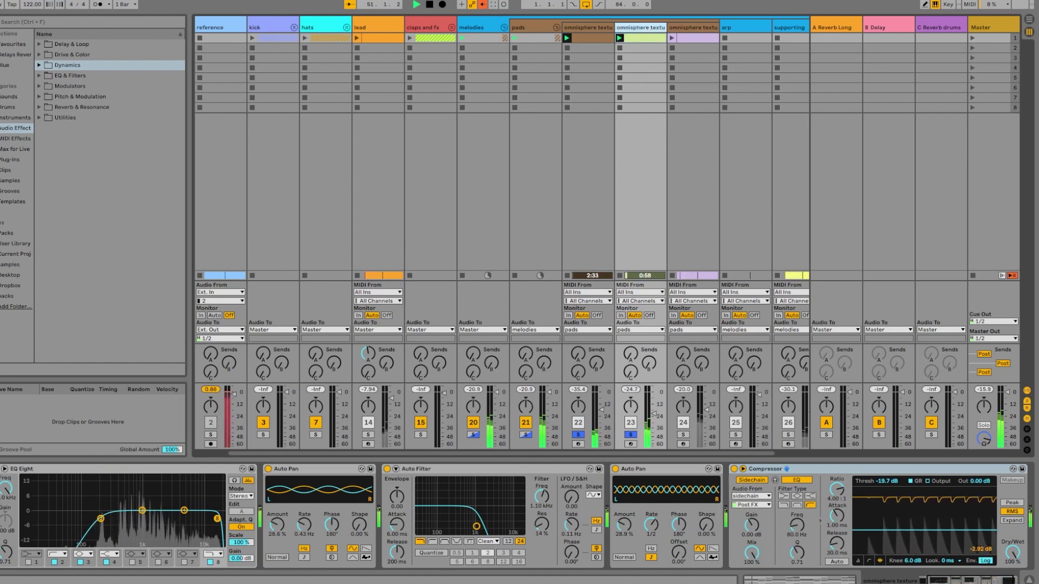
pyautogui.click(958, 582)
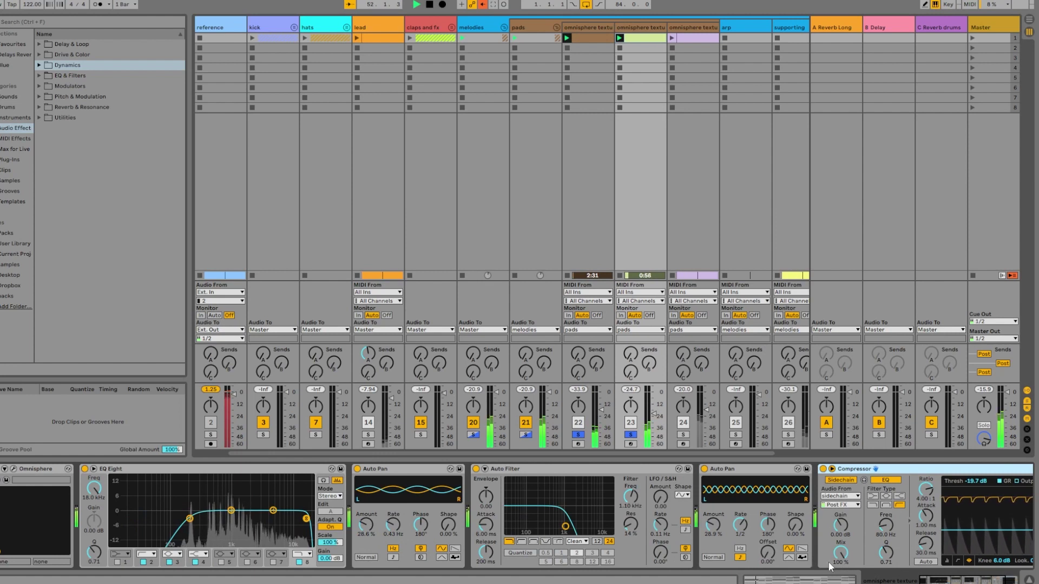
# Examine the chord notes of the second omnisphere texture clip in an enlarged note editor, and hide the editor.
pyautogui.click(796, 582)
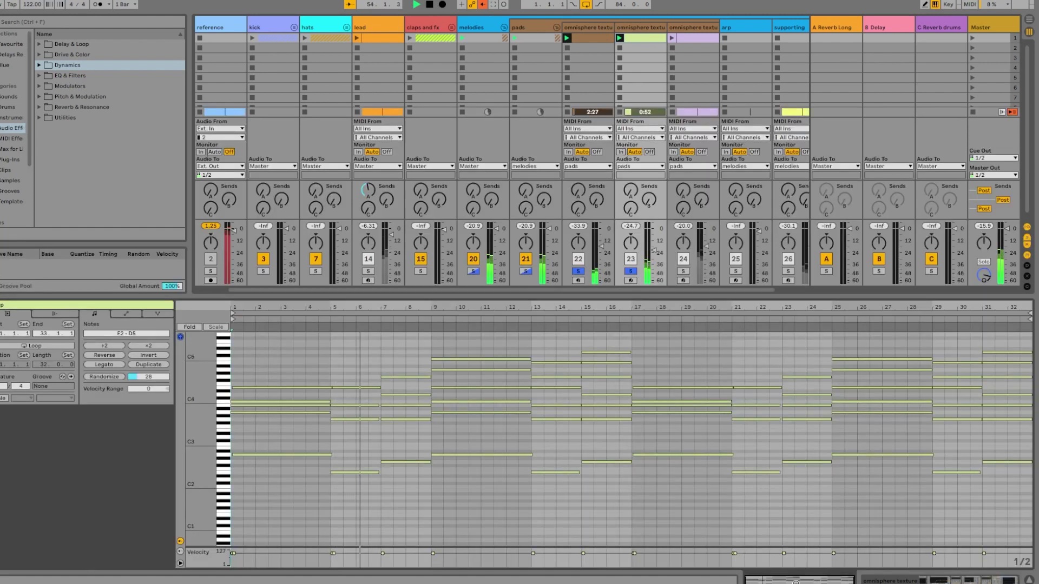
pyautogui.moveTo(654, 299); pyautogui.dragTo(625, 210)
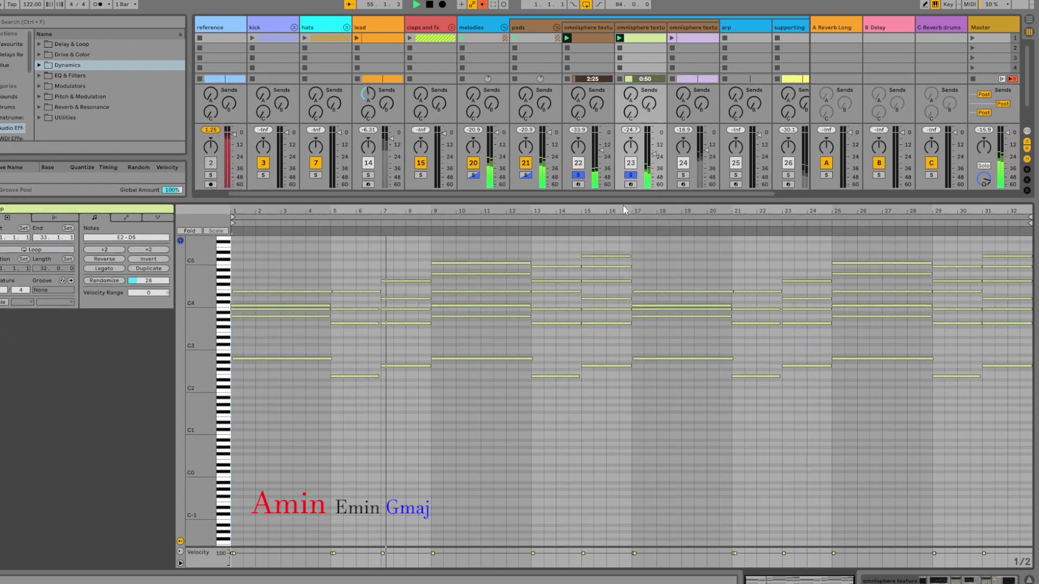
pyautogui.moveTo(203, 287)
pyautogui.mouseDown()
pyautogui.moveTo(231, 307)
pyautogui.moveTo(221, 316)
pyautogui.moveTo(209, 292)
pyautogui.mouseUp()
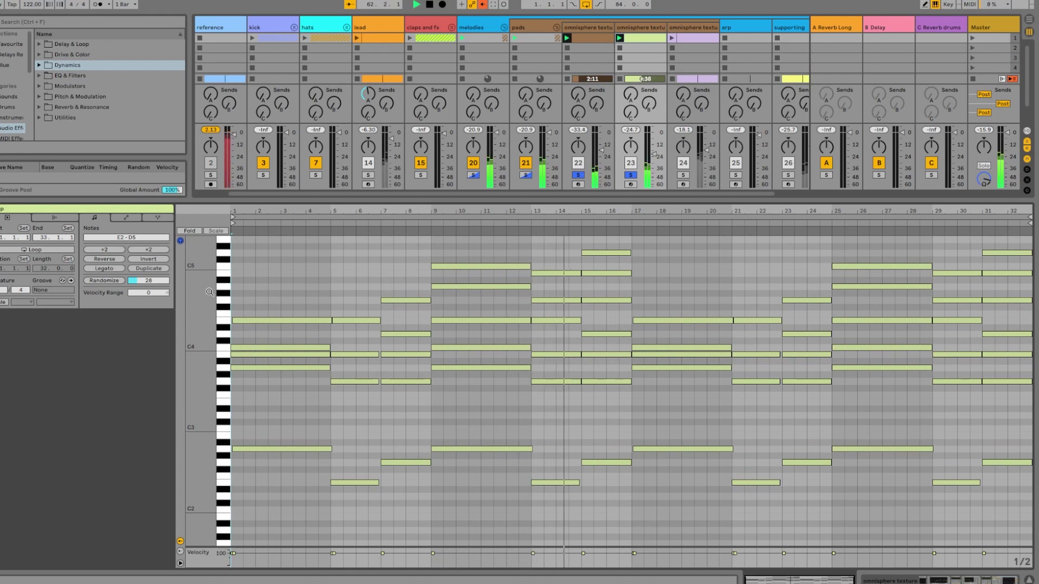
pyautogui.click(1031, 581)
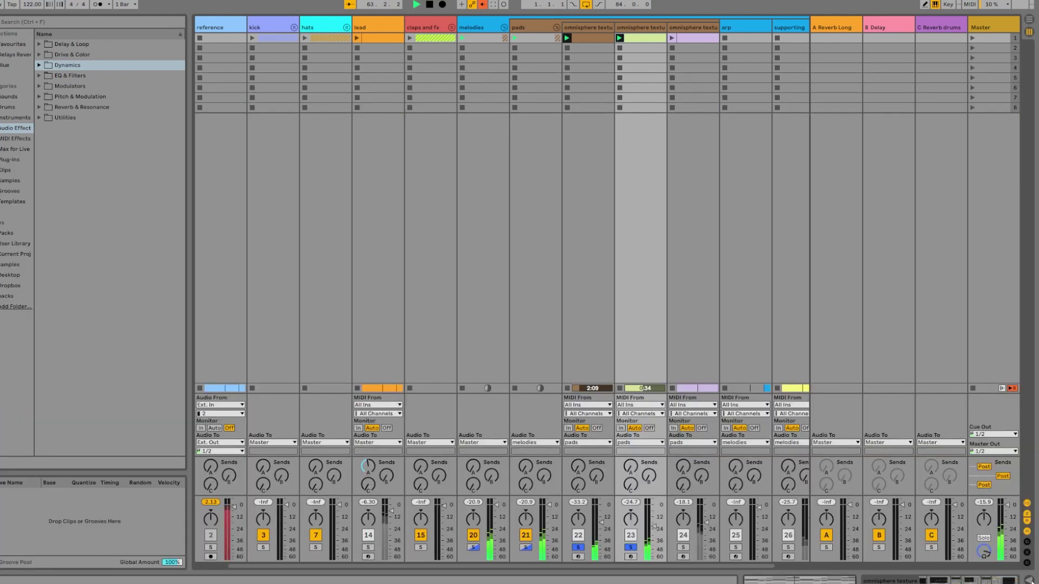
# Solo the third omnisphere texture track and launch its clip, inspecting its notes and device chain.
pyautogui.click(683, 548)
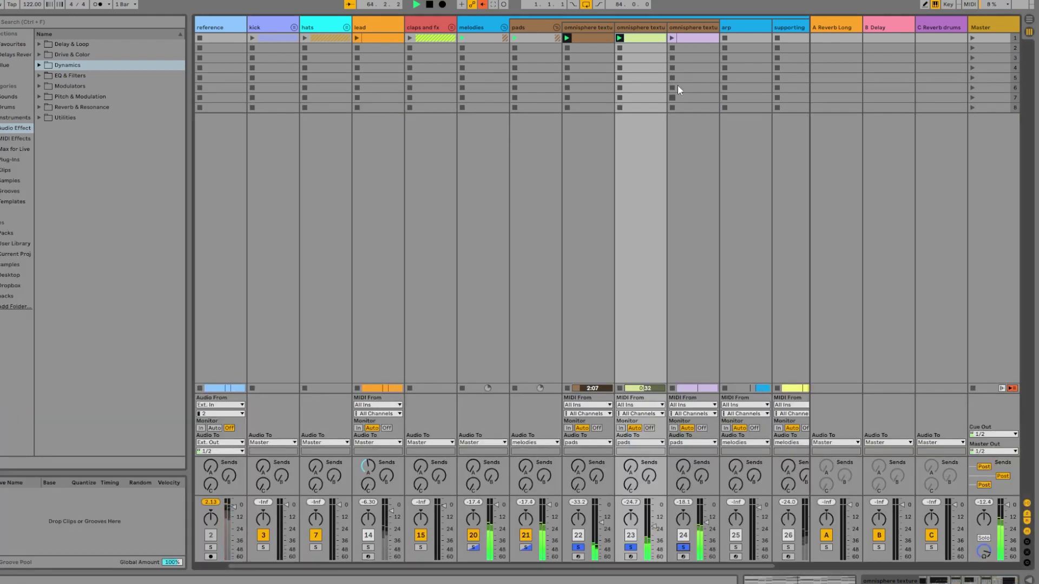
pyautogui.doubleClick(686, 38)
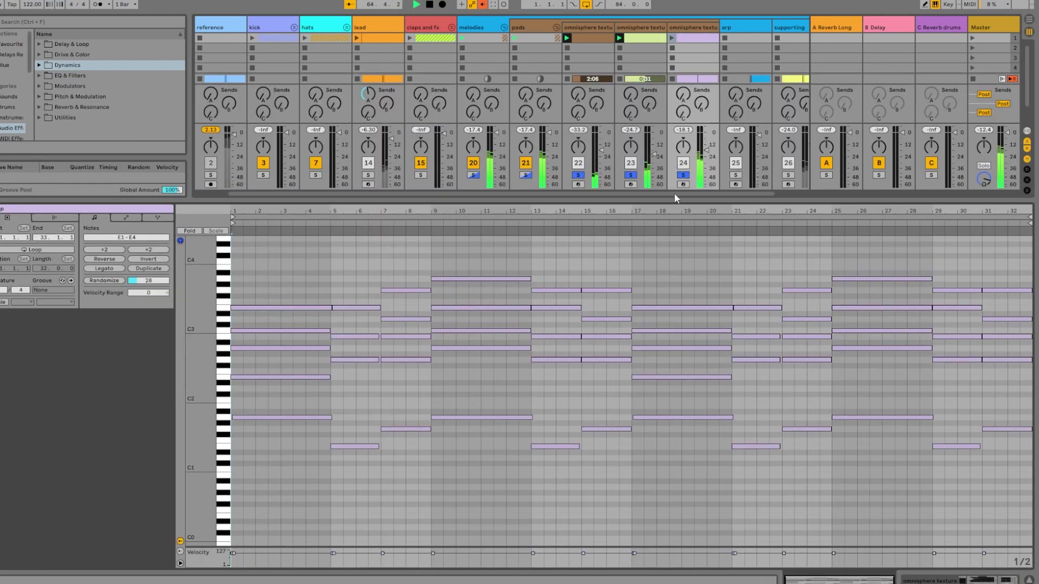
pyautogui.click(673, 37)
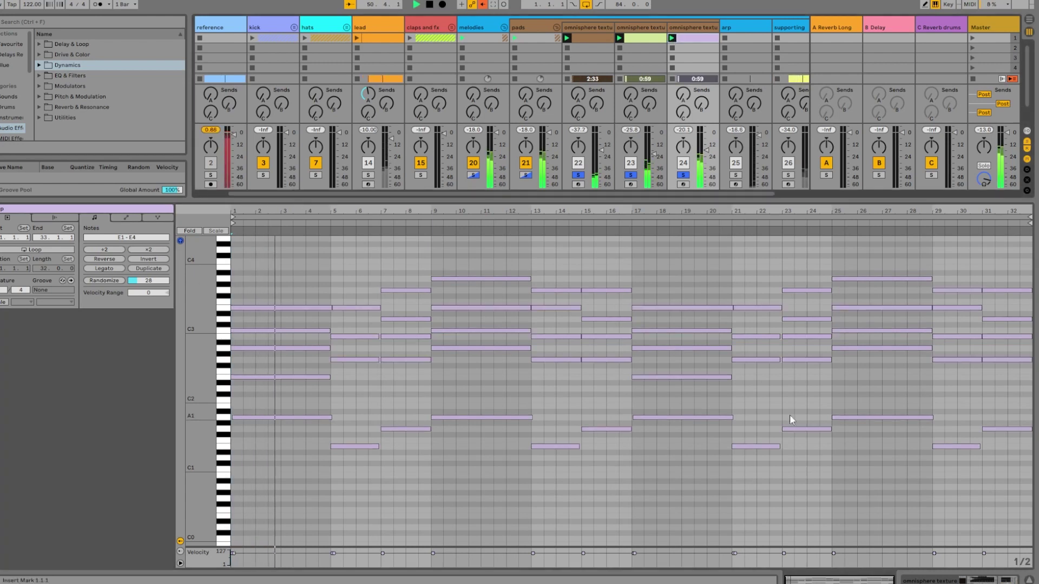
pyautogui.click(961, 581)
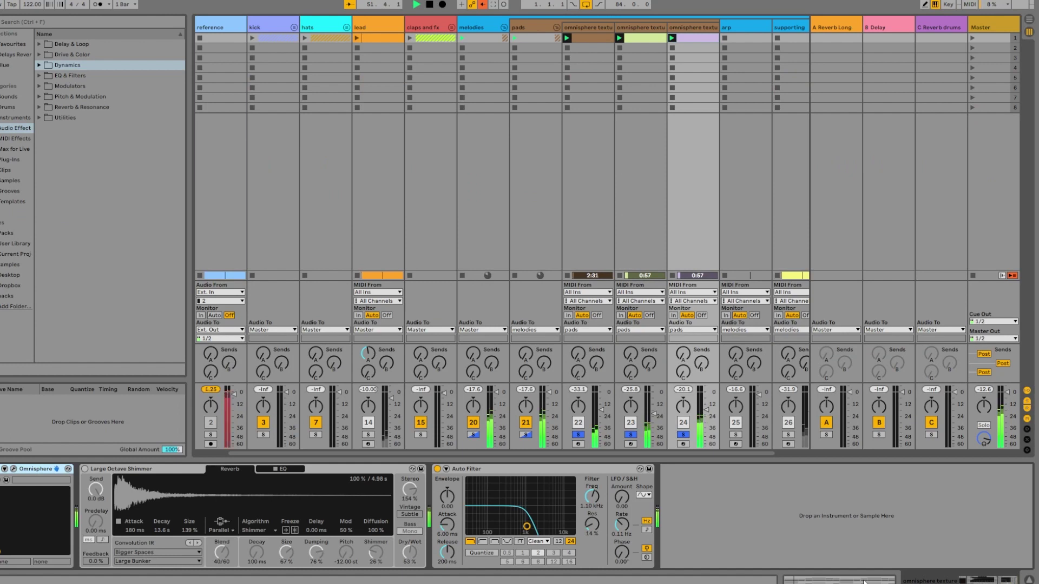
pyautogui.click(865, 582)
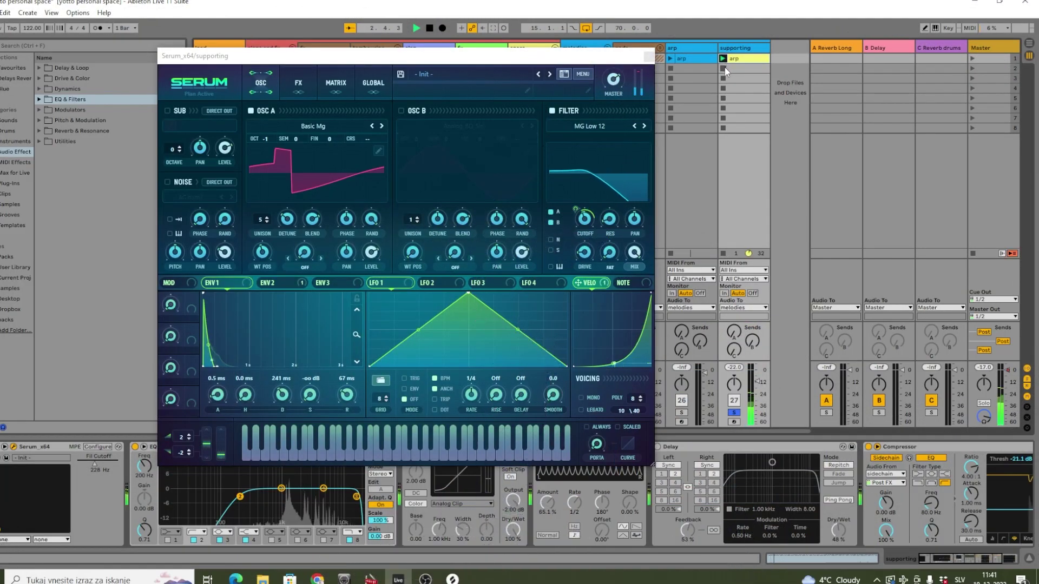
# Show the supporting track's arp clip notes and close the Serum window to examine the pattern in the note editor.
pyautogui.click(810, 560)
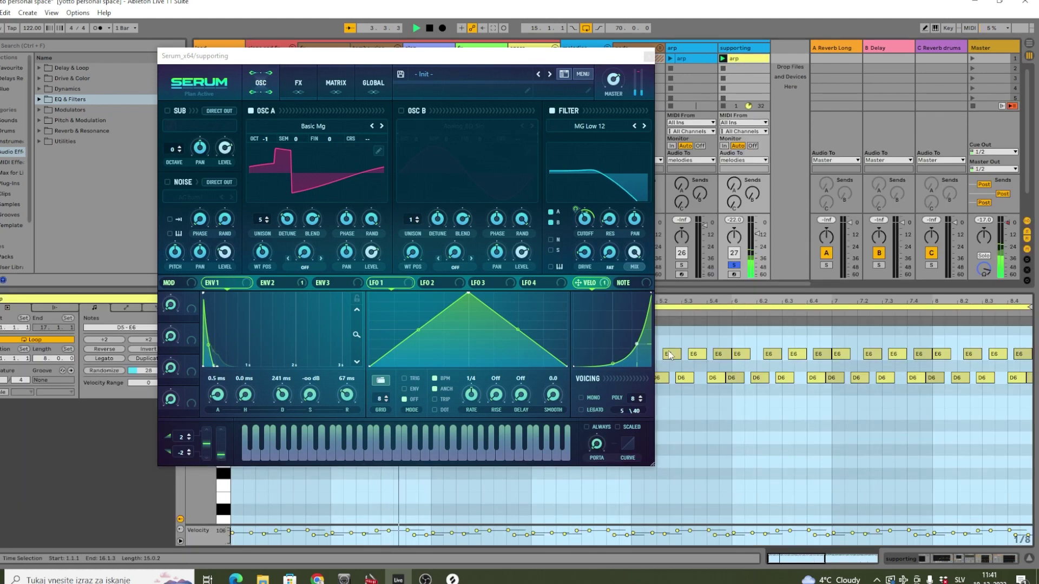
pyautogui.click(647, 57)
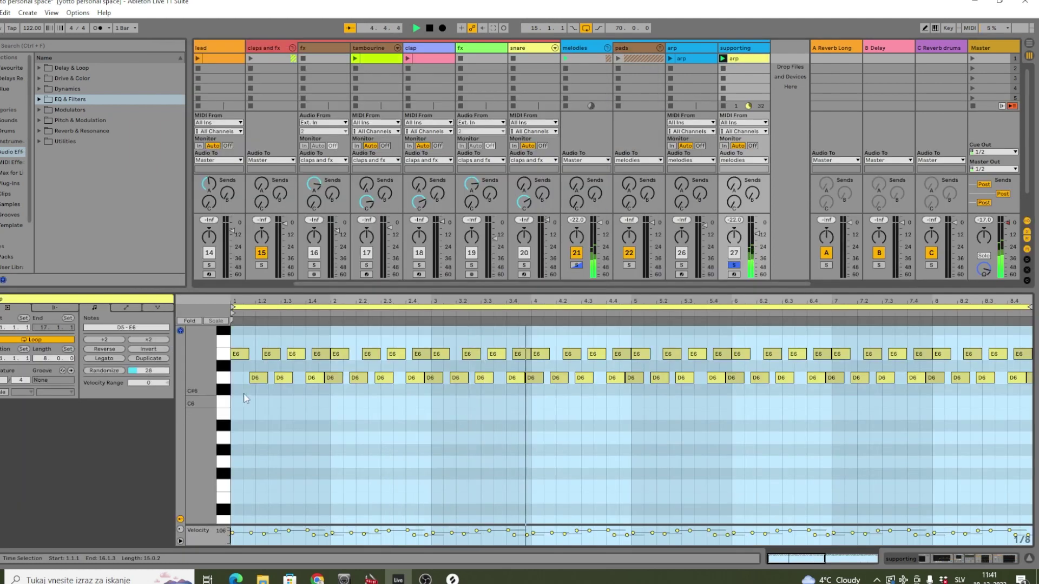
pyautogui.moveTo(201, 400); pyautogui.dragTo(201, 417)
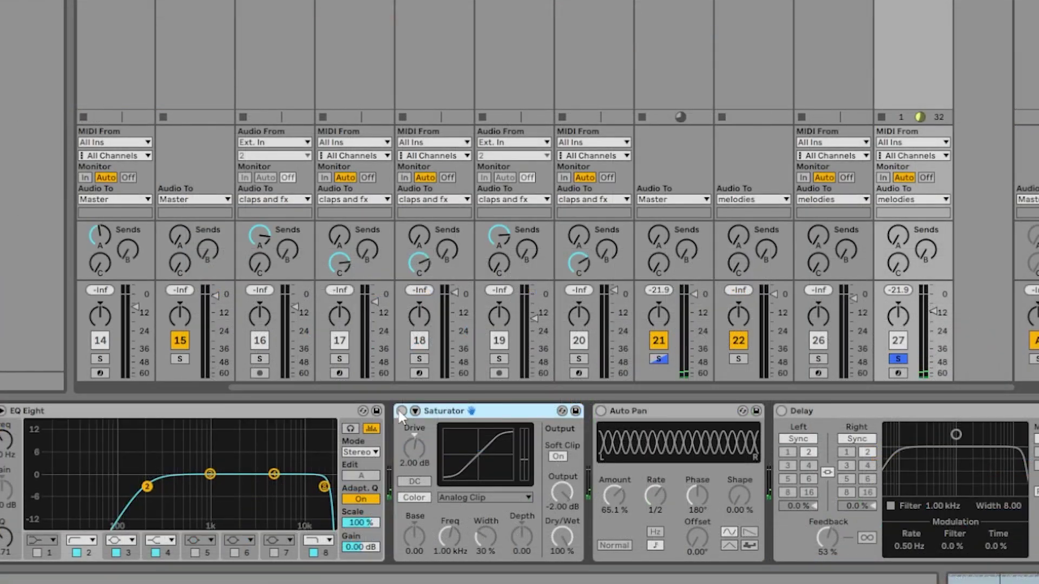
# Turn on the Saturator, Auto Pan and Delay devices in the supporting track's chain.
pyautogui.click(414, 497)
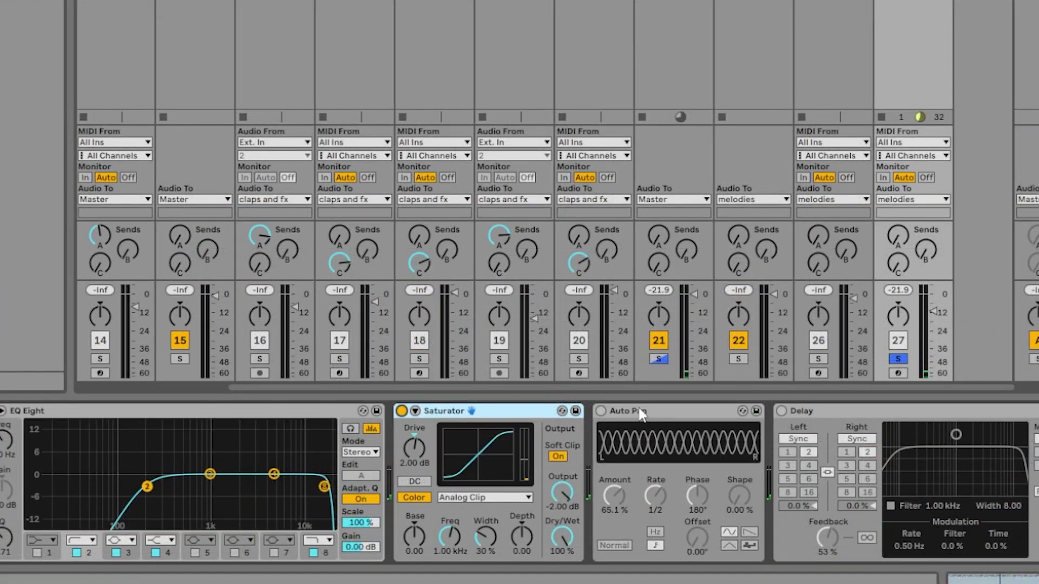
pyautogui.click(602, 411)
pyautogui.click(781, 411)
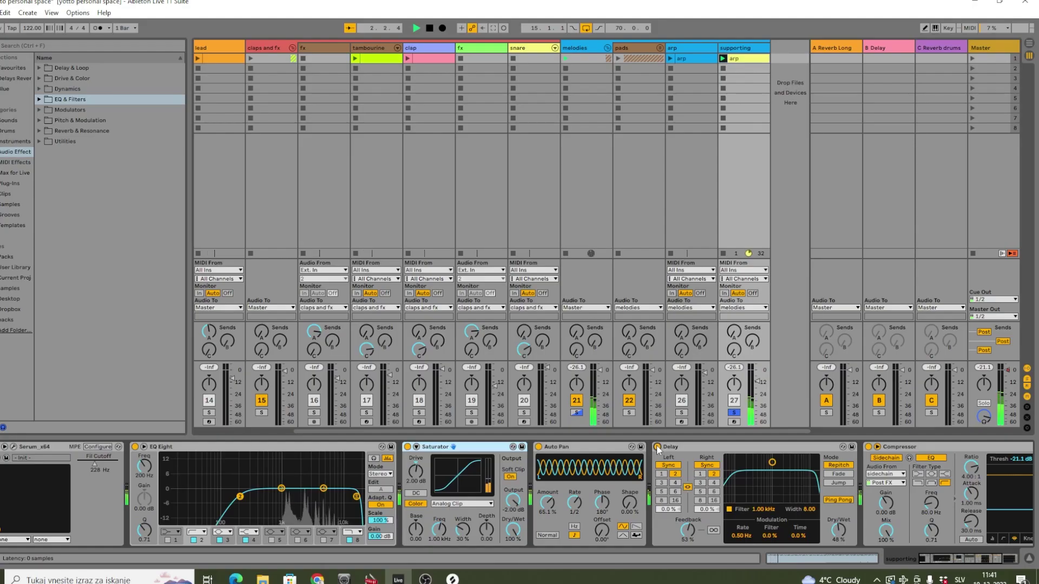
# Solo the arp track, launch its clip and examine its note pattern in the note editor.
pyautogui.click(801, 558)
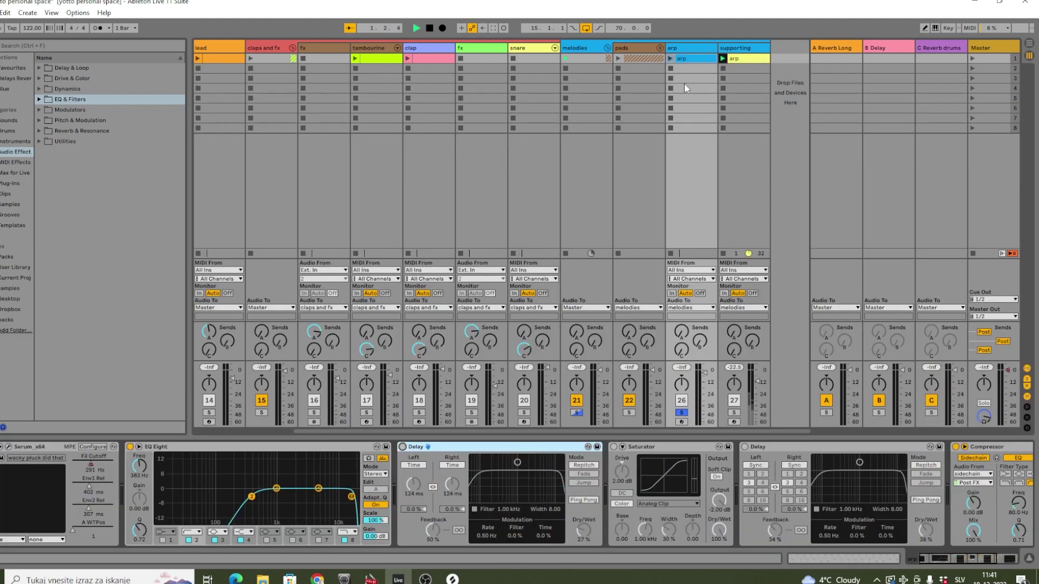
pyautogui.click(671, 59)
pyautogui.doubleClick(687, 58)
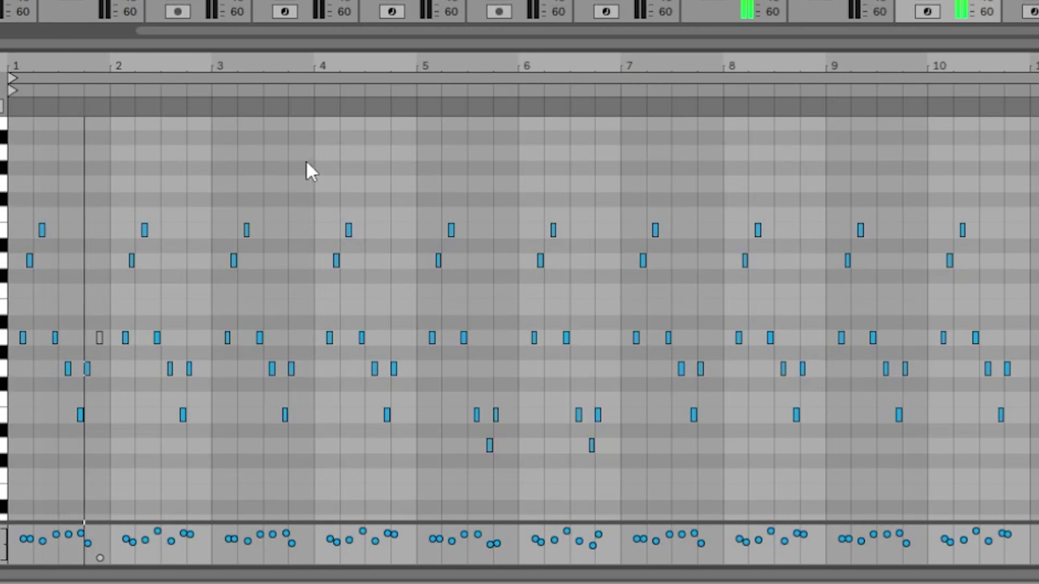
pyautogui.click(309, 162)
pyautogui.moveTo(50, 40); pyautogui.dragTo(64, 59)
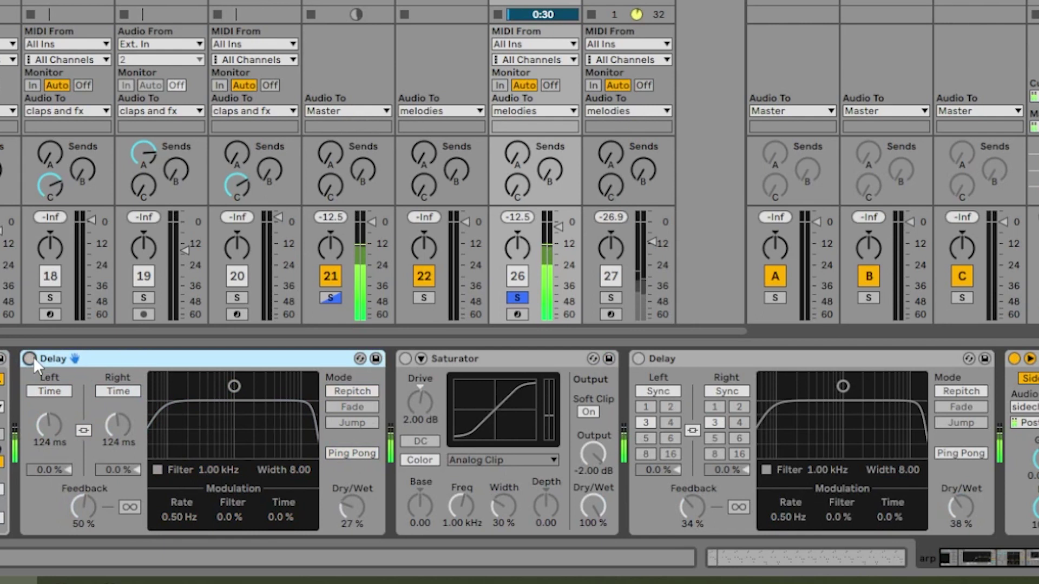
# Turn on the first Delay, the Saturator and the second Delay in the arp track's device chain.
pyautogui.click(29, 358)
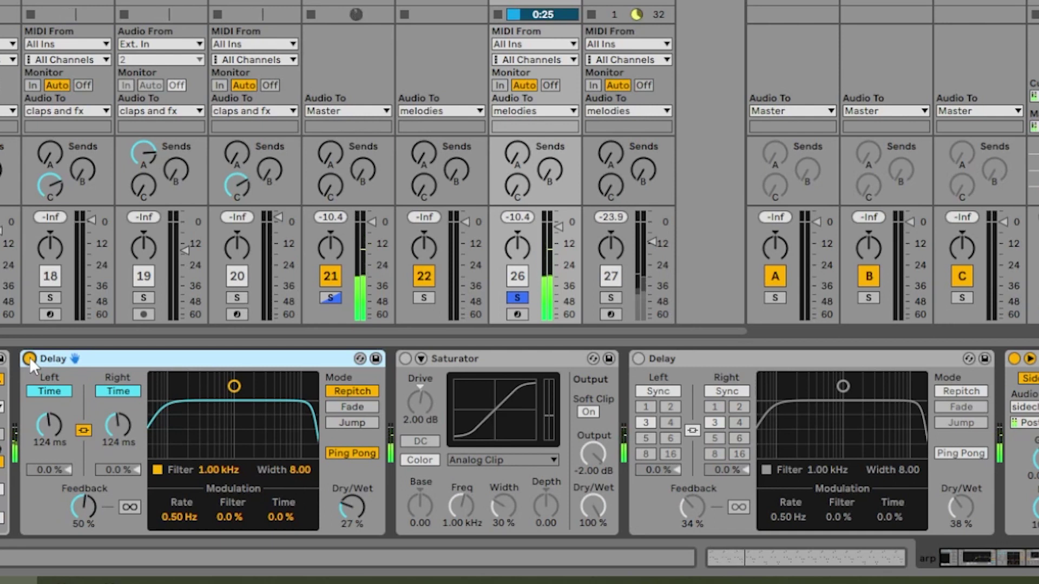
pyautogui.click(405, 359)
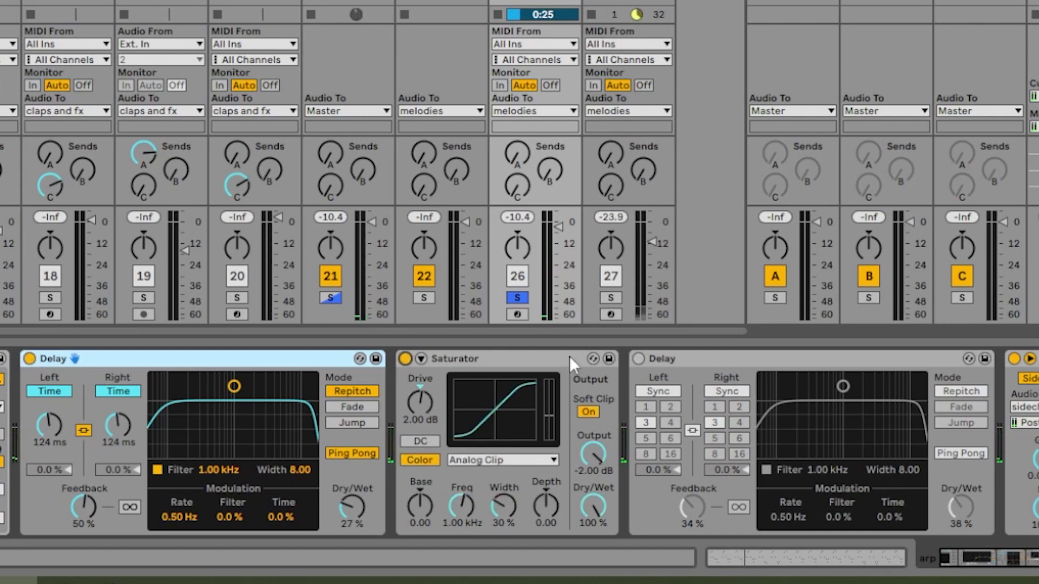
pyautogui.click(640, 358)
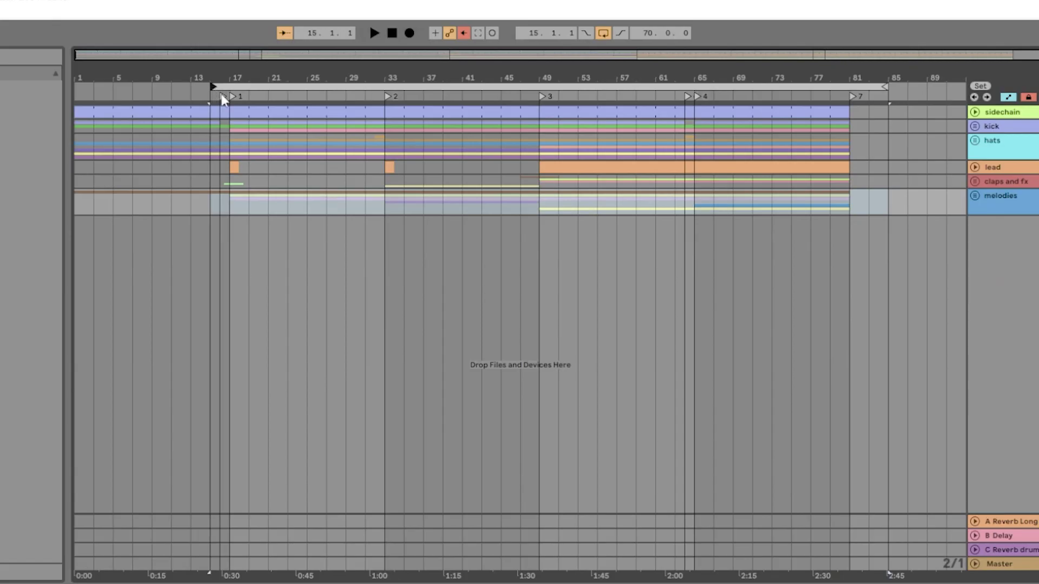
# Play the full arrangement from bar 15.
pyautogui.press('space')
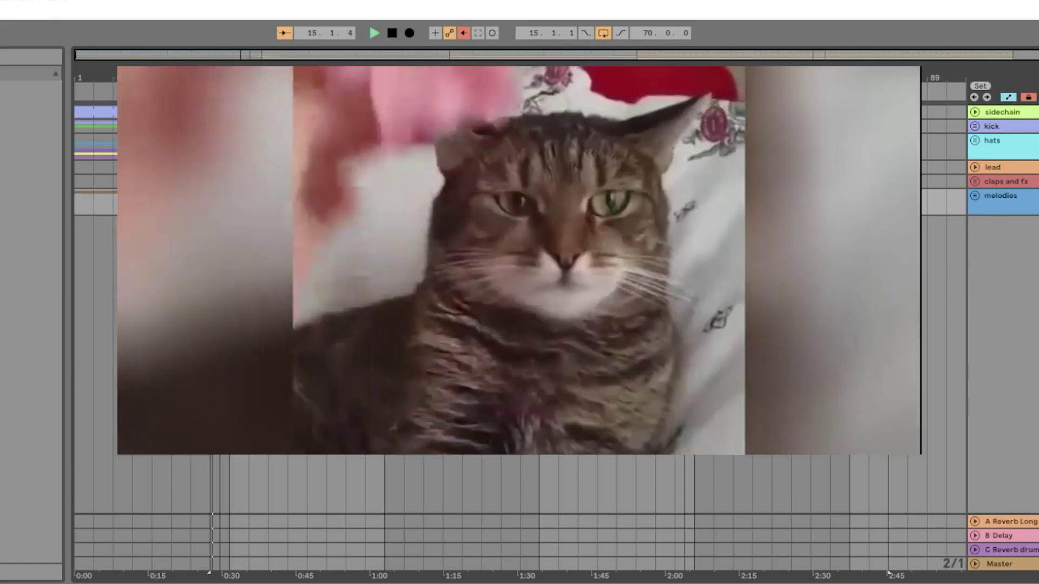